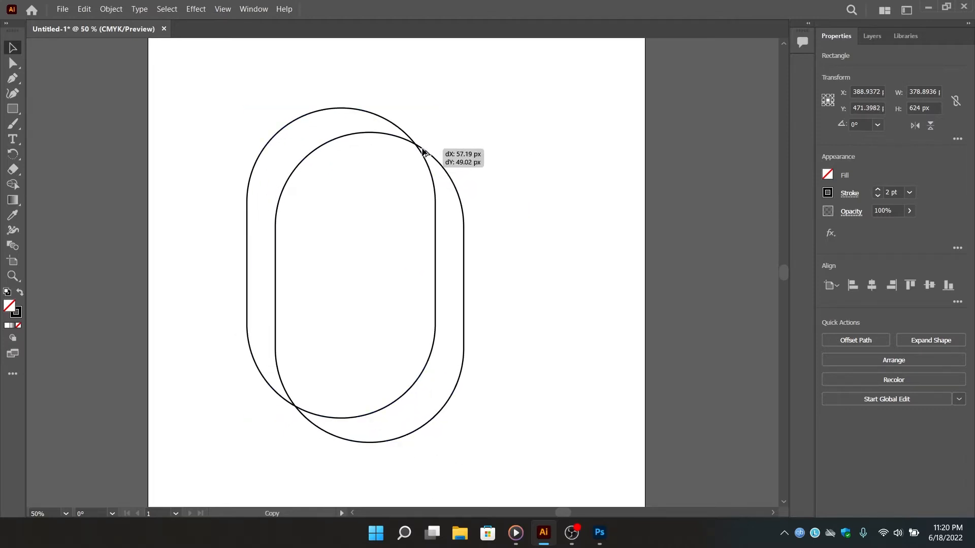
Place the copy of the rounded rectangle offset about 57 px to the right and 40 px below the original.
{"action": "left_click", "coordinate": [394, 125], "text": "shift"}
{"action": "key", "text": "ctrl+g"}
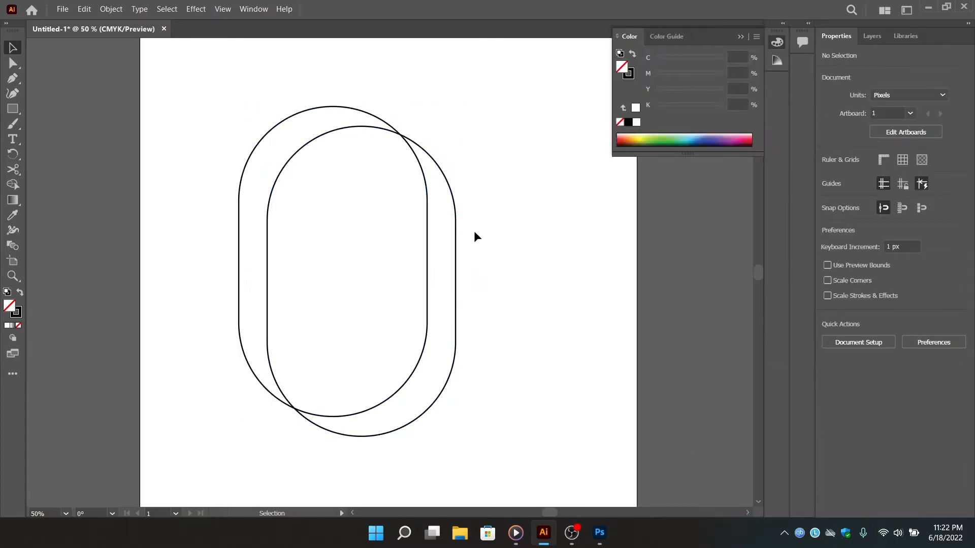
Cut the offset rounded rectangle with Scissors at its upper crossing with the original shape.
{"action": "left_click_drag", "start_coordinate": [492, 457], "coordinate": [215, 81]}
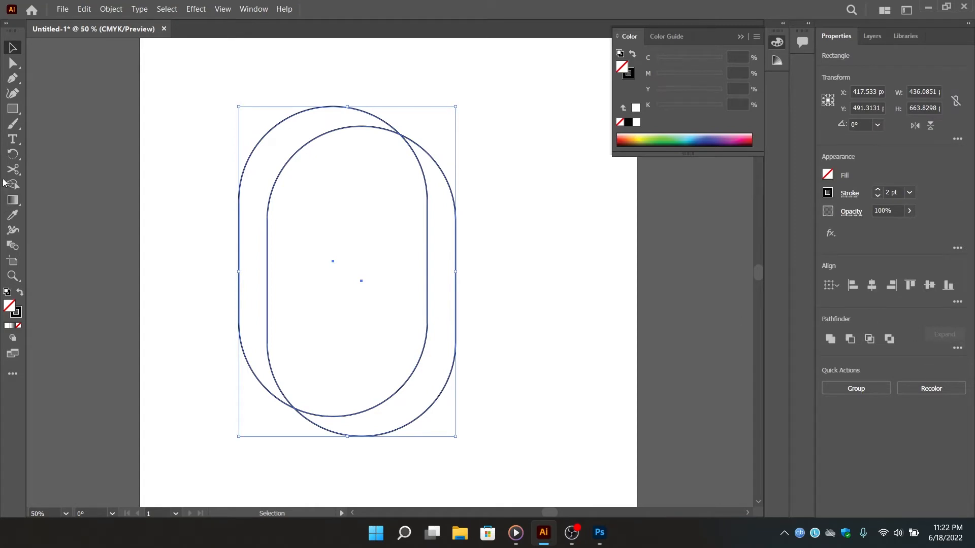
{"action": "right_click", "coordinate": [16, 171]}
{"action": "left_click", "coordinate": [21, 173]}
{"action": "right_click", "coordinate": [19, 172]}
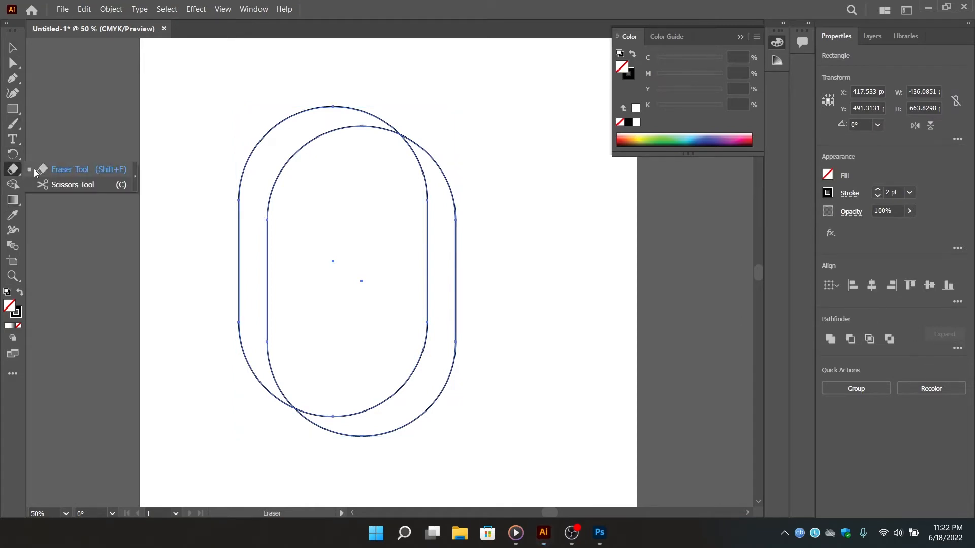
{"action": "left_click", "coordinate": [61, 189]}
{"action": "key", "text": "ctrl+plus"}
{"action": "key", "text": "ctrl+plus"}
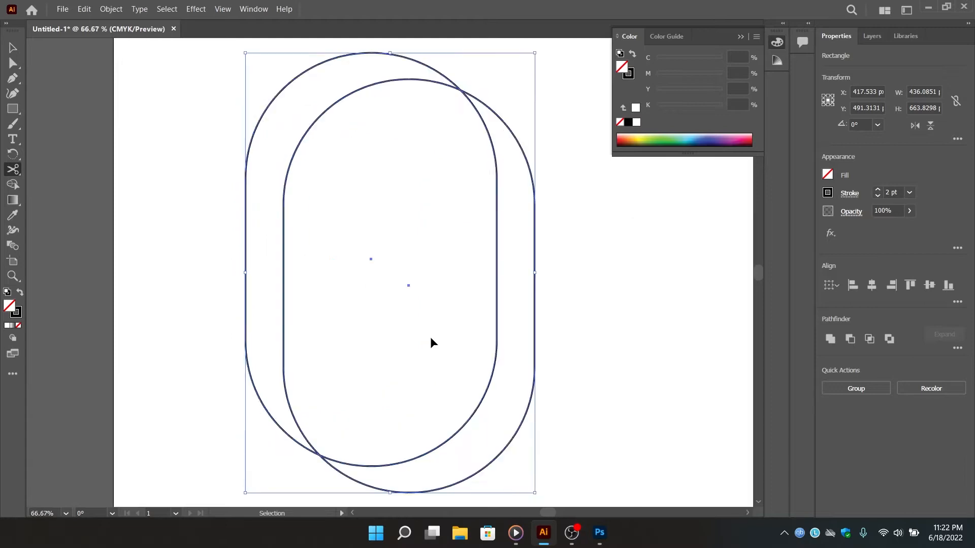
{"action": "key", "text": "space"}
{"action": "left_click_drag", "start_coordinate": [385, 178], "coordinate": [315, 339]}
{"action": "key", "text": "ctrl+plus"}
{"action": "key", "text": "ctrl+plus"}
{"action": "key", "text": "space"}
{"action": "left_click_drag", "start_coordinate": [431, 232], "coordinate": [358, 452]}
{"action": "left_click", "coordinate": [394, 253]}
Cut the offset rounded rectangle at its lower crossing with the original shape.
{"action": "key", "text": "space"}
{"action": "left_click_drag", "start_coordinate": [538, 472], "coordinate": [367, 213]}
{"action": "left_click_drag", "start_coordinate": [386, 472], "coordinate": [500, 99]}
{"action": "left_click_drag", "start_coordinate": [162, 454], "coordinate": [629, 370]}
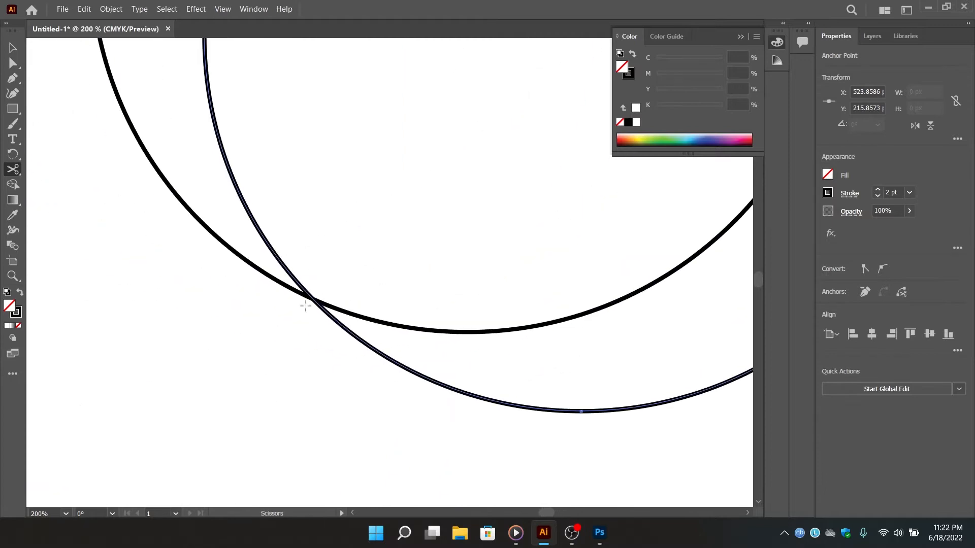
{"action": "left_click", "coordinate": [312, 299]}
Delete the cut-off part of the offset outline that lies outside the original rounded rectangle.
{"action": "key", "text": "v"}
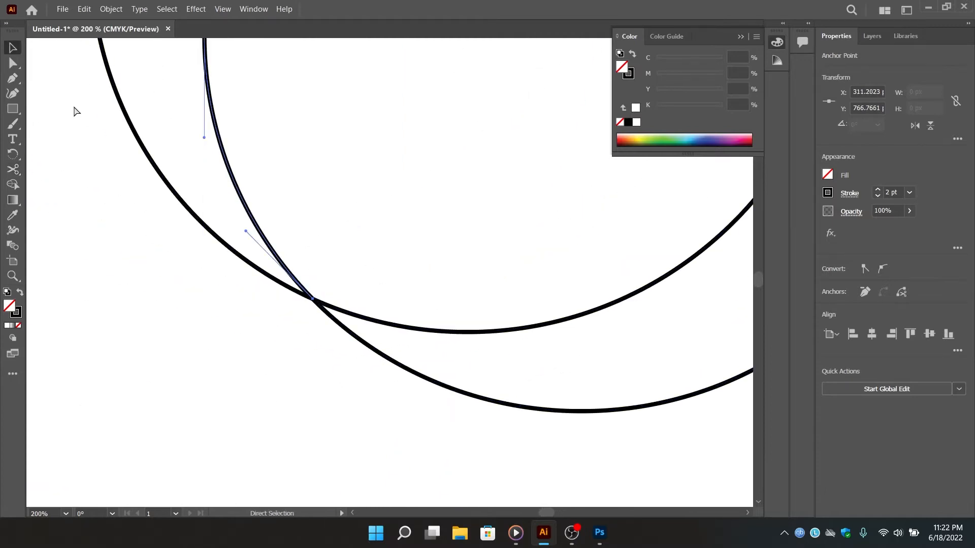
{"action": "key", "text": "ctrl+minus"}
{"action": "key", "text": "ctrl+minus"}
{"action": "key", "text": "ctrl+minus"}
{"action": "key", "text": "ctrl+minus"}
{"action": "left_click_drag", "start_coordinate": [439, 56], "coordinate": [335, 159]}
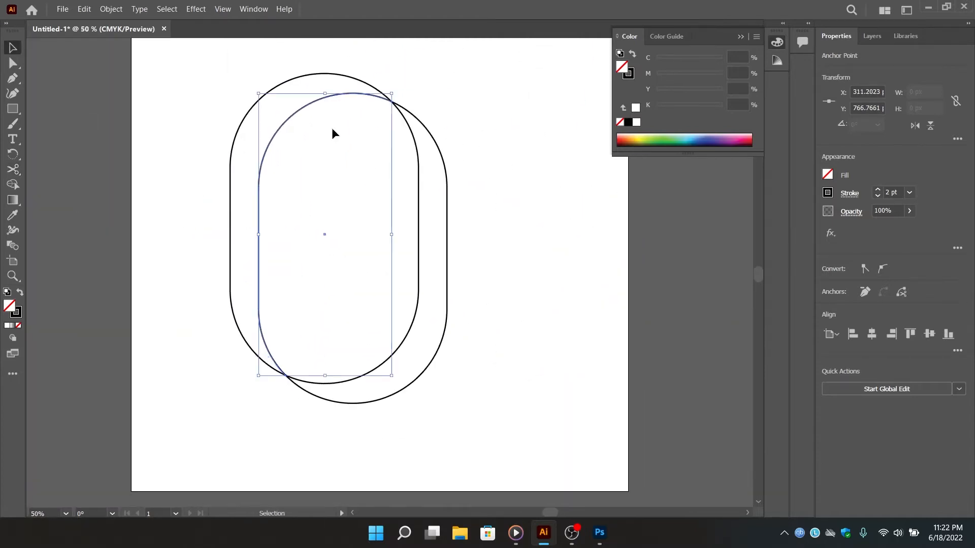
{"action": "left_click", "coordinate": [432, 137]}
{"action": "key", "text": "Delete"}
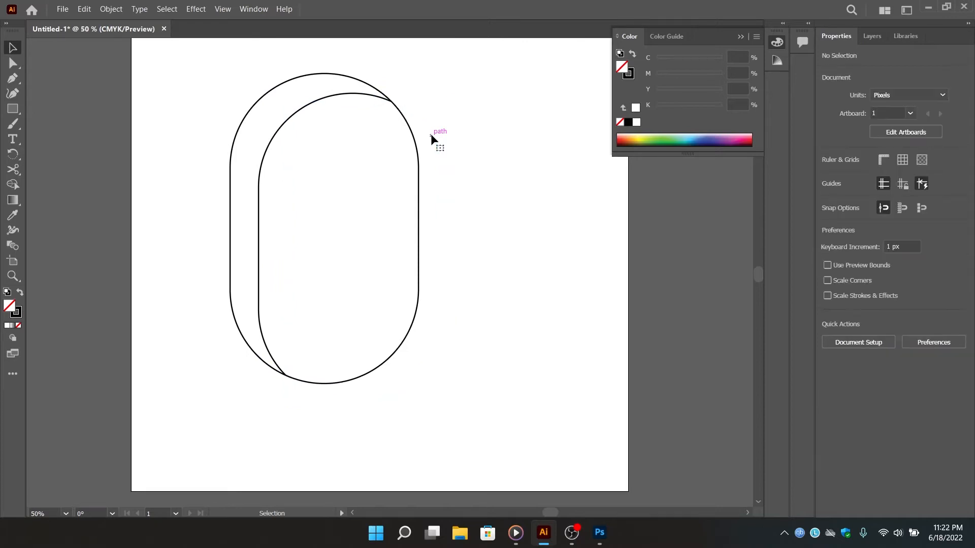
Draw a circle about 133 px in diameter in the middle of the lamp's front face.
{"action": "left_click_drag", "start_coordinate": [325, 179], "coordinate": [363, 204]}
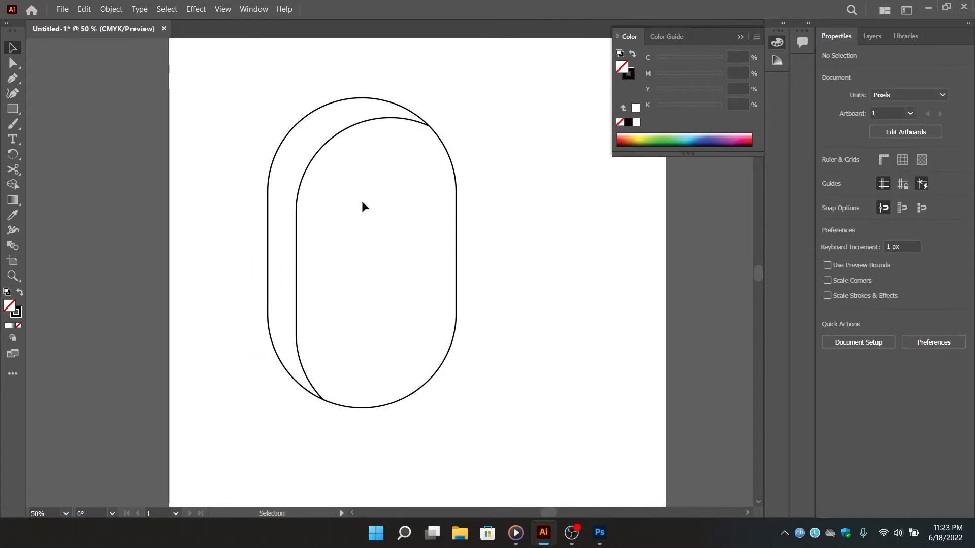
{"action": "left_click_drag", "start_coordinate": [13, 108], "coordinate": [56, 122]}
{"action": "mouse_move", "coordinate": [386, 294]}
{"action": "left_mouse_down"}
{"action": "mouse_move", "coordinate": [313, 184]}
{"action": "mouse_move", "coordinate": [268, 177]}
{"action": "left_mouse_up"}
{"action": "left_click_drag", "start_coordinate": [372, 200], "coordinate": [426, 223]}
{"action": "left_click_drag", "start_coordinate": [439, 316], "coordinate": [414, 292]}
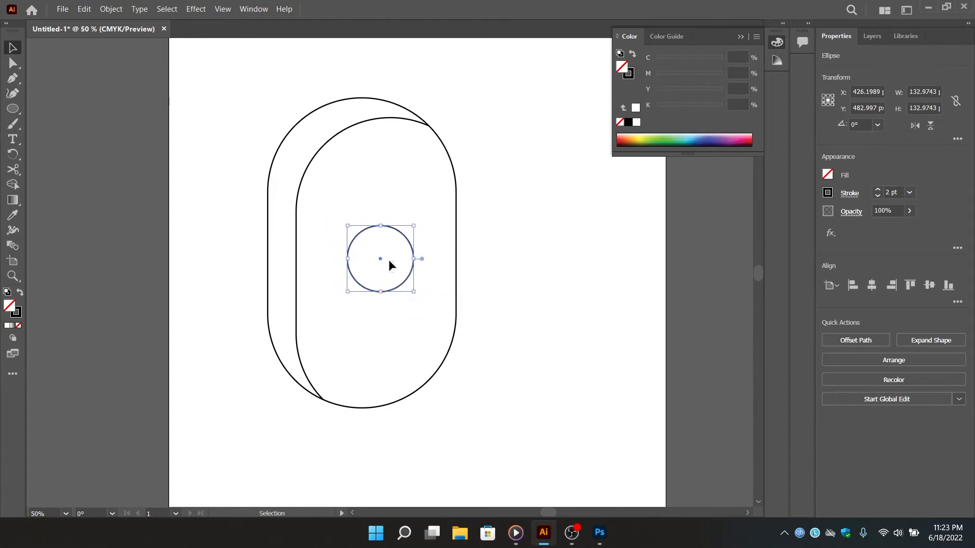
Duplicate the circle in place and scale the copy to about 52 px, centred inside the larger one.
{"action": "left_click", "coordinate": [388, 255]}
{"action": "left_click", "coordinate": [411, 246]}
{"action": "key", "text": "a"}
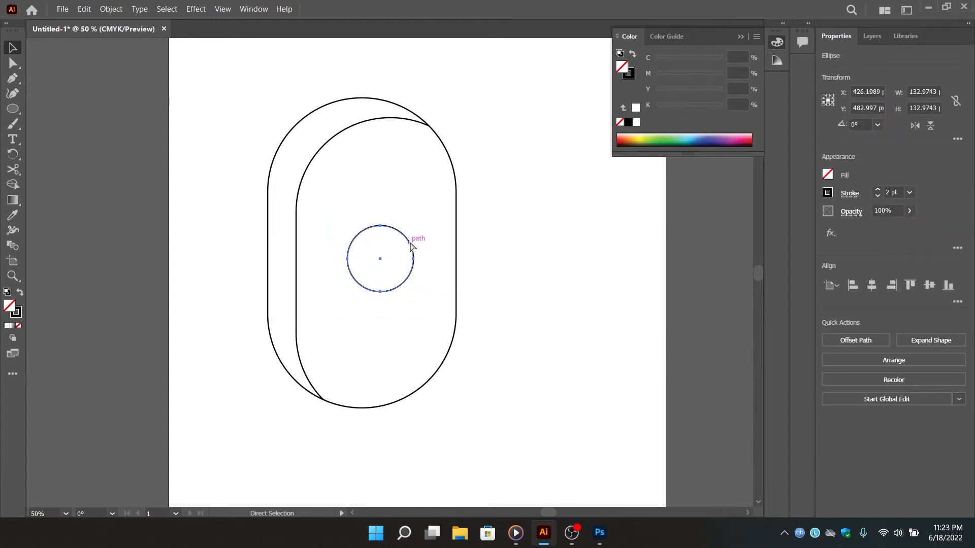
{"action": "key", "text": "ctrl+j"}
{"action": "left_click", "coordinate": [612, 289]}
{"action": "key", "text": "v"}
{"action": "left_click_drag", "start_coordinate": [413, 291], "coordinate": [394, 272]}
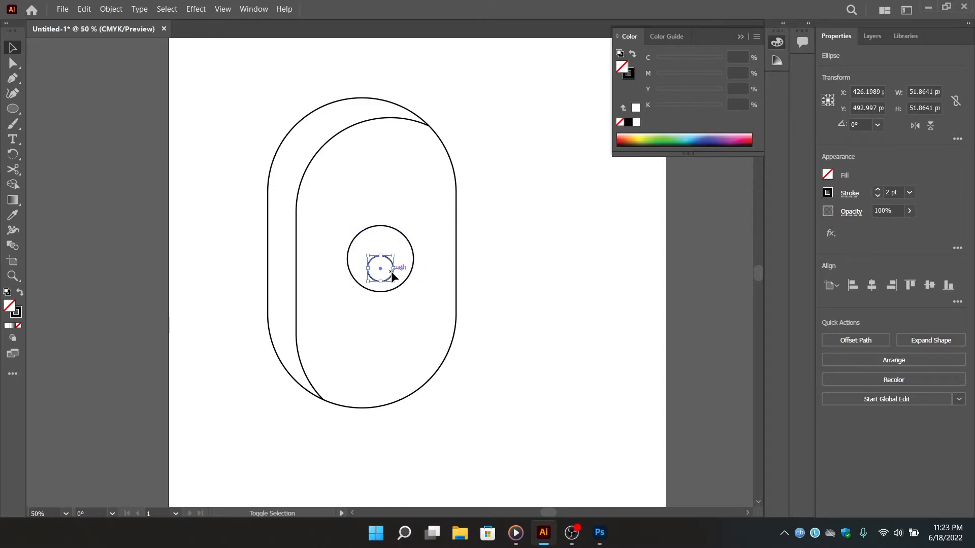
{"action": "key", "text": "ctrl+shift+a"}
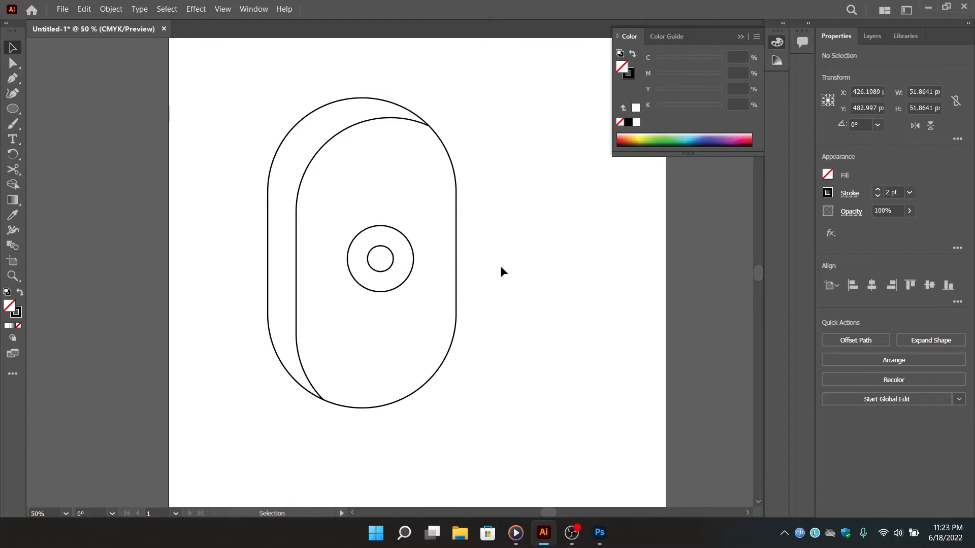
Draw a vertical line from the top of the inner circle to the top of the outer circle.
{"action": "key", "text": "ctrl+1"}
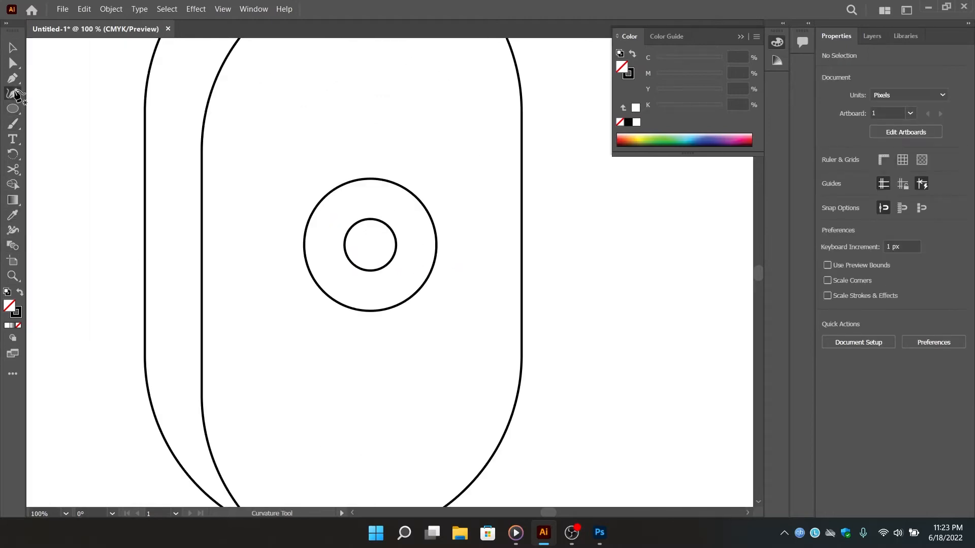
{"action": "key", "text": "p"}
{"action": "left_click", "coordinate": [370, 219]}
{"action": "left_click", "coordinate": [370, 178]}
{"action": "key", "text": "Escape"}
{"action": "left_click", "coordinate": [14, 48]}
{"action": "left_click", "coordinate": [248, 240]}
{"action": "left_click_drag", "start_coordinate": [331, 296], "coordinate": [302, 185]}
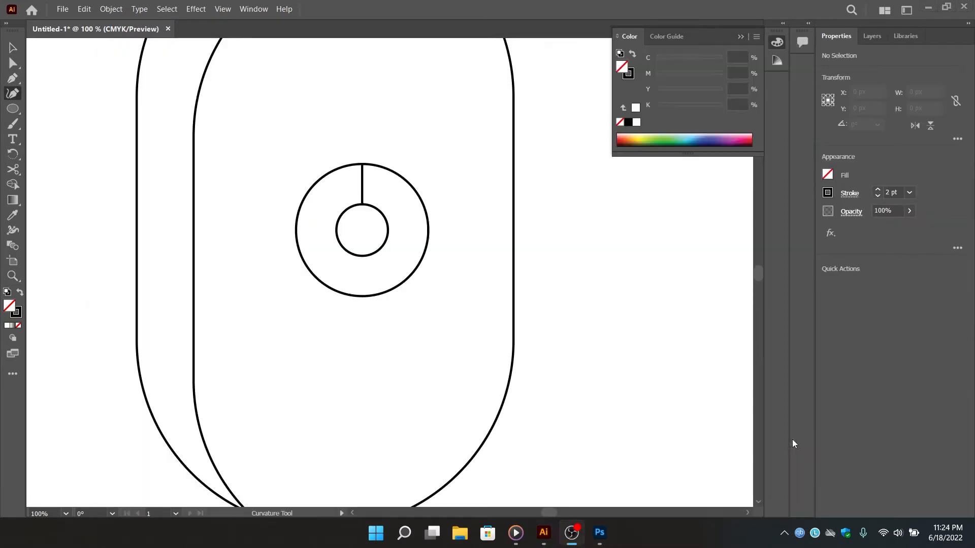
Draw an S-shaped curve about 352 px wide and 100 px high across the lamp's lower front face with the Curvature tool.
{"action": "left_click", "coordinate": [543, 532]}
{"action": "left_click", "coordinate": [341, 387]}
{"action": "left_click", "coordinate": [430, 446]}
{"action": "left_click", "coordinate": [518, 441]}
{"action": "left_click_drag", "start_coordinate": [513, 433], "coordinate": [496, 404]}
Cut the wavy curve with Scissors where it crosses the front face's right and left edges.
{"action": "left_click", "coordinate": [17, 171]}
{"action": "key", "text": "ctrl+plus"}
{"action": "key", "text": "ctrl+plus"}
{"action": "left_click_drag", "start_coordinate": [355, 349], "coordinate": [148, 318]}
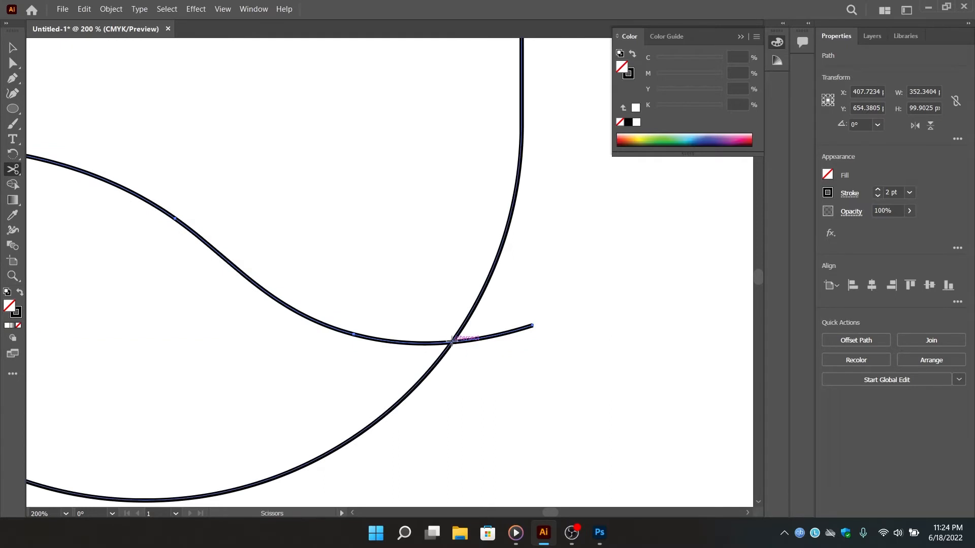
{"action": "left_click", "coordinate": [451, 341]}
{"action": "left_click_drag", "start_coordinate": [145, 233], "coordinate": [564, 374]}
{"action": "left_click", "coordinate": [299, 285]}
Delete the two ends of the wavy curve that overhang the front face.
{"action": "left_click", "coordinate": [11, 52]}
{"action": "left_click", "coordinate": [398, 289]}
{"action": "left_click", "coordinate": [283, 288]}
{"action": "key", "text": "Delete"}
{"action": "left_click_drag", "start_coordinate": [283, 285], "coordinate": [380, 310]}
{"action": "left_click", "coordinate": [453, 282]}
{"action": "key", "text": "Delete"}
Scale the whole lamp drawing down near the artboard's upper left and place a copy directly below it.
{"action": "key", "text": "ctrl+minus"}
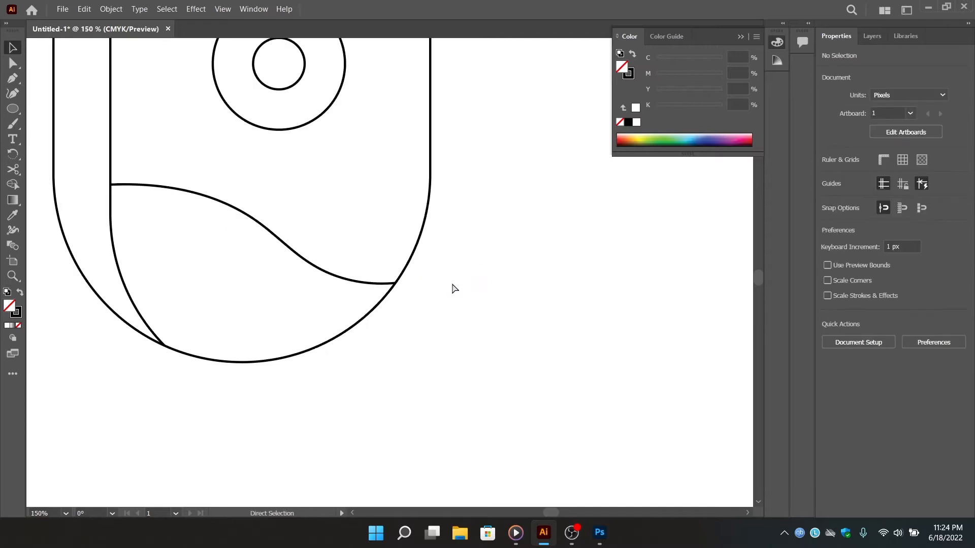
{"action": "key", "text": "ctrl+minus"}
{"action": "key", "text": "ctrl+minus"}
{"action": "scroll", "coordinate": [457, 366], "scroll_direction": "up", "scroll_amount": 2}
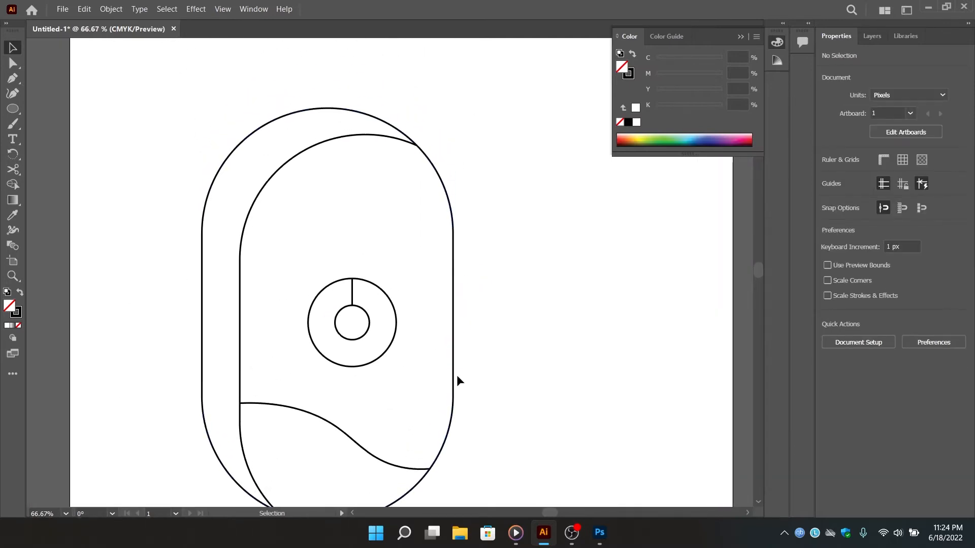
{"action": "left_click_drag", "start_coordinate": [415, 354], "coordinate": [408, 299]}
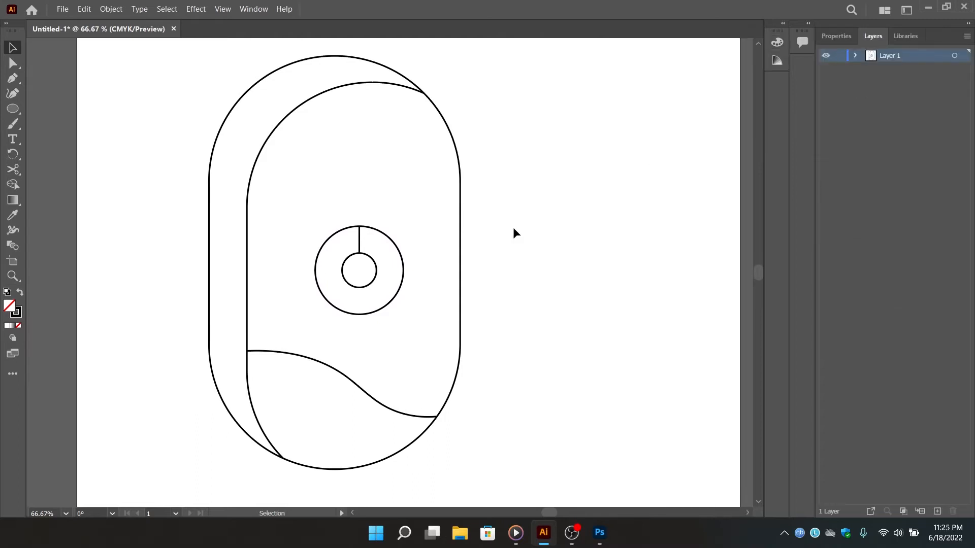
{"action": "left_click_drag", "start_coordinate": [519, 487], "coordinate": [163, 55]}
{"action": "key", "text": "ctrl+minus"}
{"action": "left_click_drag", "start_coordinate": [342, 166], "coordinate": [316, 216]}
{"action": "key", "text": "v"}
{"action": "mouse_move", "coordinate": [458, 478]}
{"action": "left_mouse_down"}
{"action": "mouse_move", "coordinate": [337, 330]}
{"action": "mouse_move", "coordinate": [359, 352]}
{"action": "left_mouse_up"}
{"action": "mouse_move", "coordinate": [319, 258]}
{"action": "left_mouse_down"}
{"action": "mouse_move", "coordinate": [284, 239]}
{"action": "mouse_move", "coordinate": [273, 210]}
{"action": "mouse_move", "coordinate": [267, 393]}
{"action": "left_mouse_up"}
{"action": "left_click", "coordinate": [315, 374]}
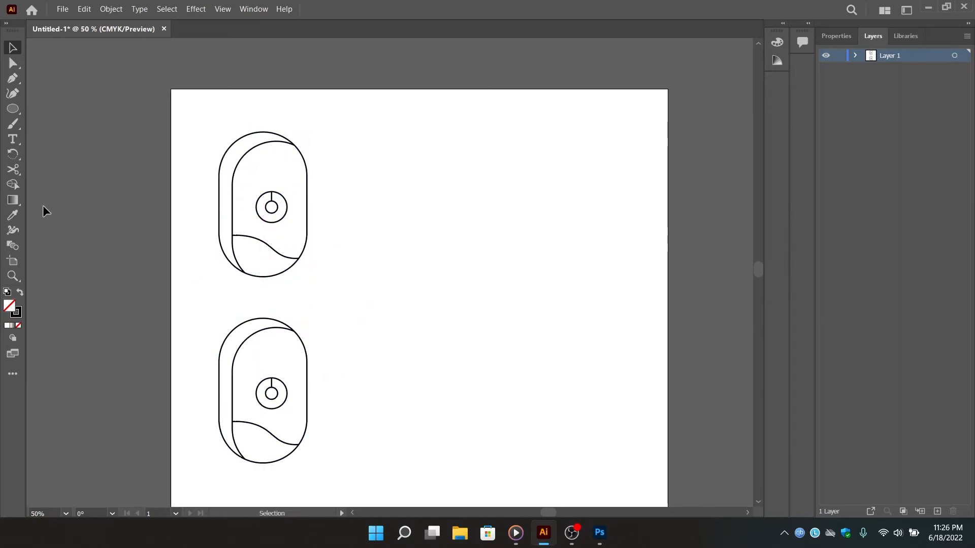
Add a text frame reading "sylus" to the right of the upper lamp.
{"action": "key", "text": "t"}
{"action": "left_click_drag", "start_coordinate": [361, 131], "coordinate": [593, 211]}
{"action": "type", "text": "s"}
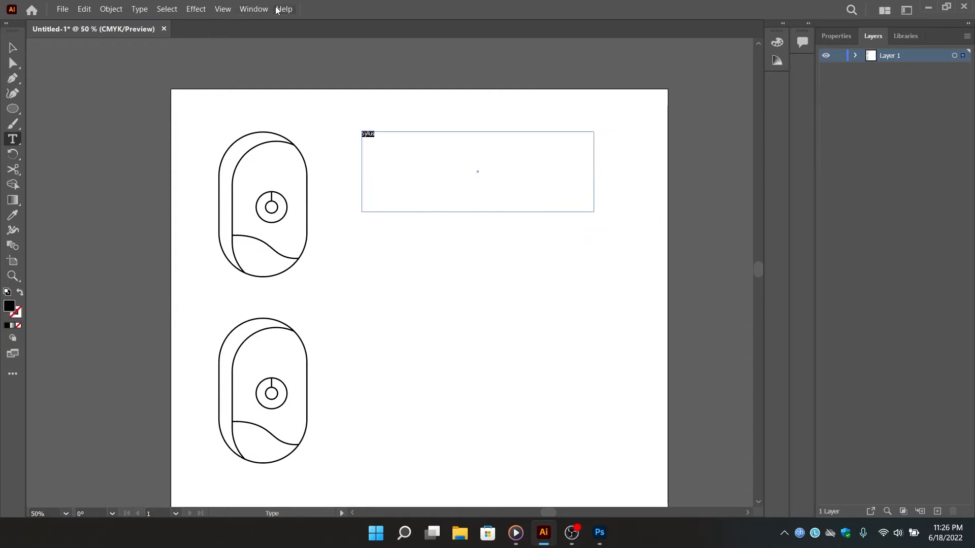
Reset the Essentials workspace and set the SYLUS text's font to Augustus.
{"action": "left_click", "coordinate": [254, 8]}
{"action": "mouse_move", "coordinate": [386, 65]}
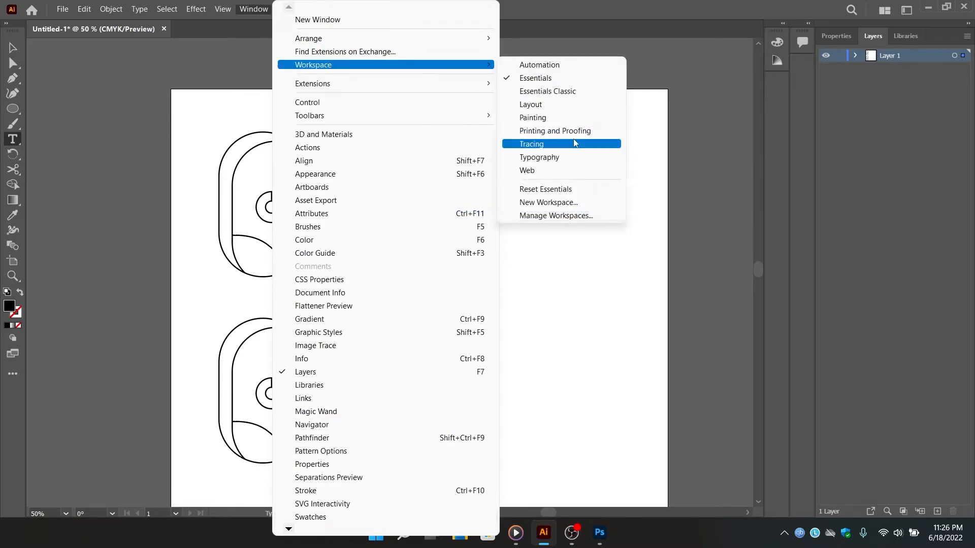
{"action": "left_click", "coordinate": [568, 190]}
{"action": "left_click", "coordinate": [872, 244]}
{"action": "type", "text": "augu"}
{"action": "key", "text": "Return"}
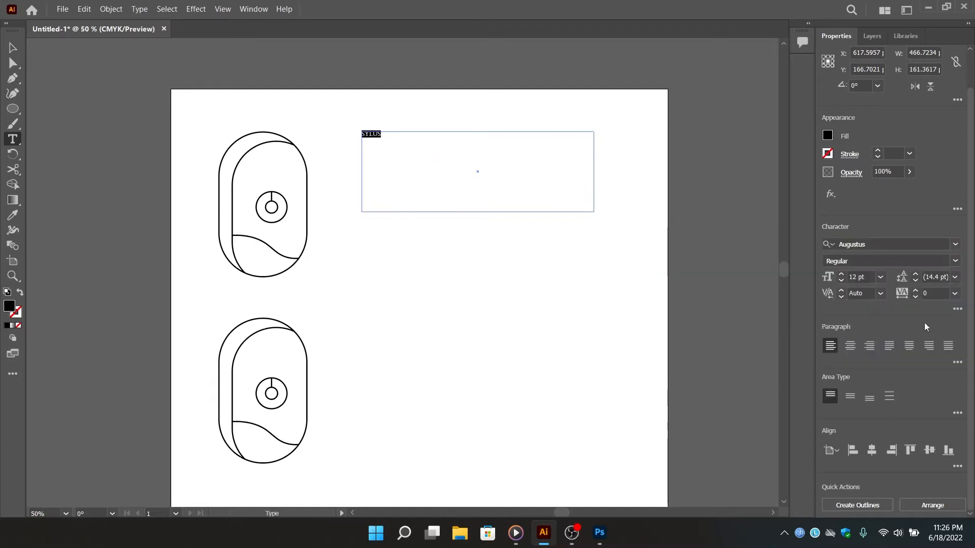
Try font sizes of 200, 150 and 120 pt on the SYLUS text.
{"action": "left_click", "coordinate": [853, 277]}
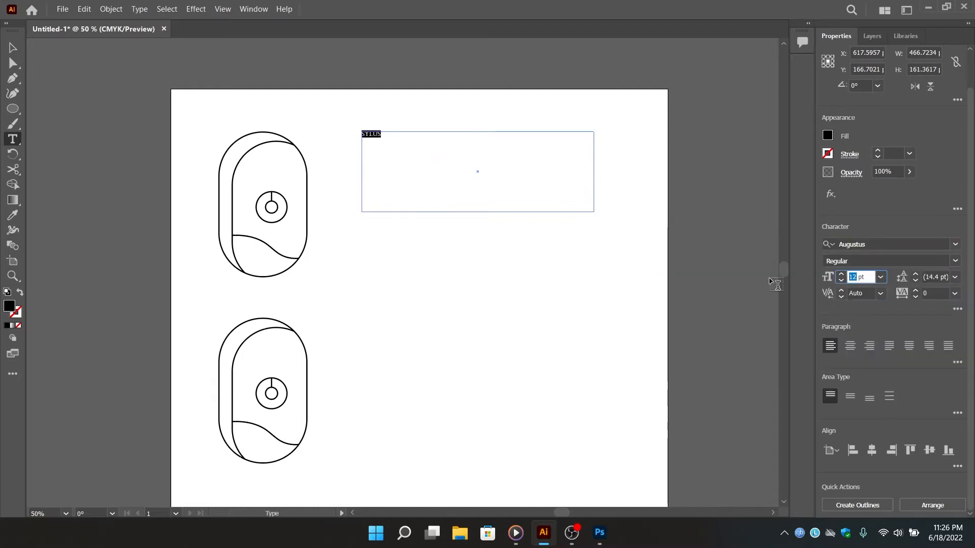
{"action": "type", "text": "200 pt"}
{"action": "key", "text": "Return"}
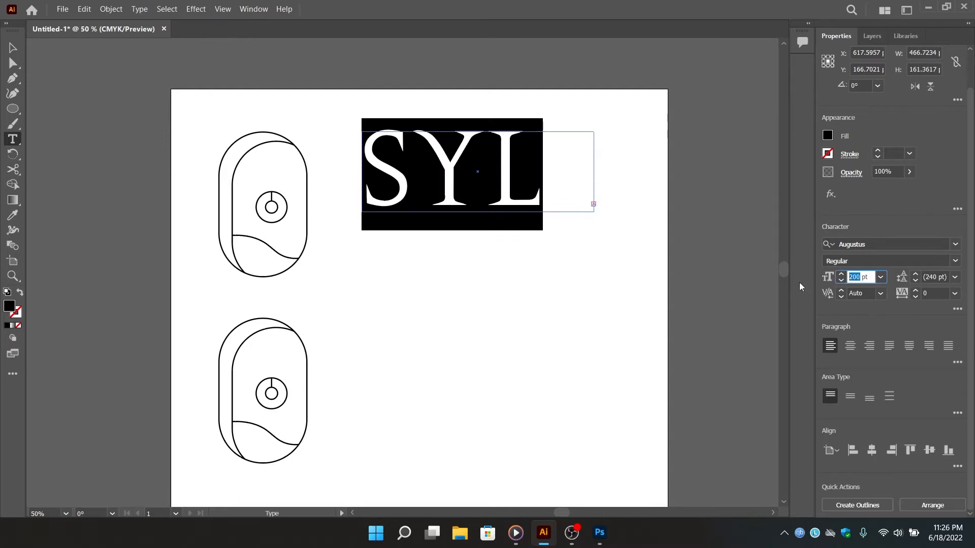
{"action": "type", "text": "15"}
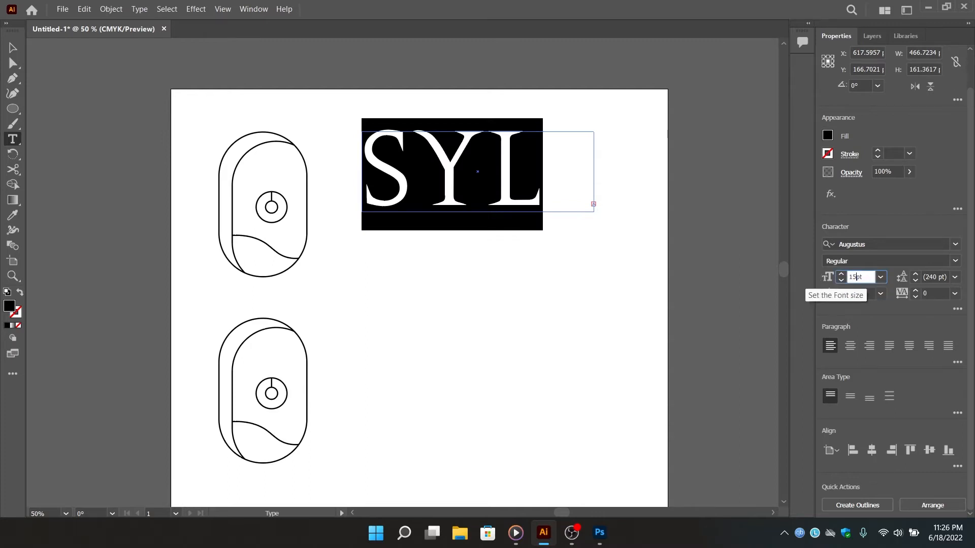
{"action": "type", "text": "0"}
{"action": "key", "text": "Return"}
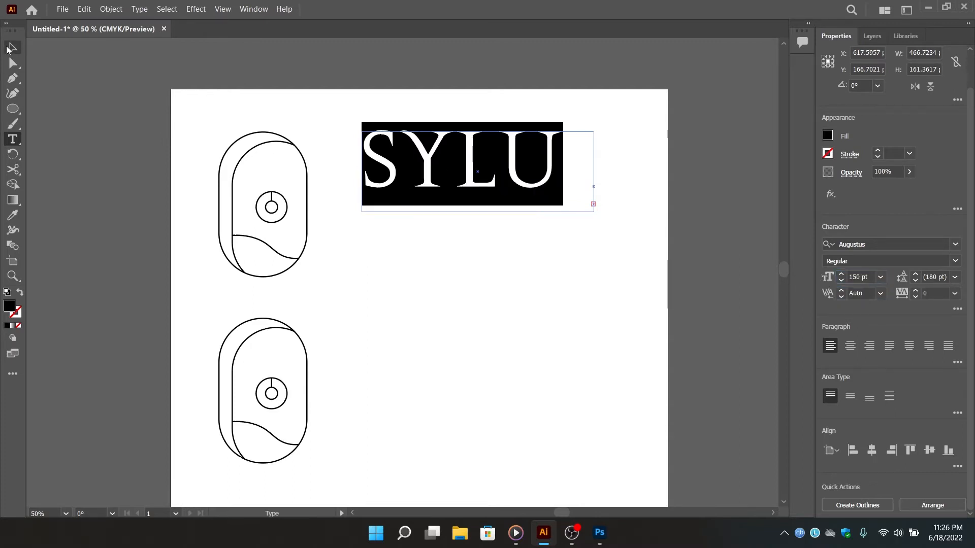
{"action": "type", "text": "120"}
{"action": "key", "text": "Return"}
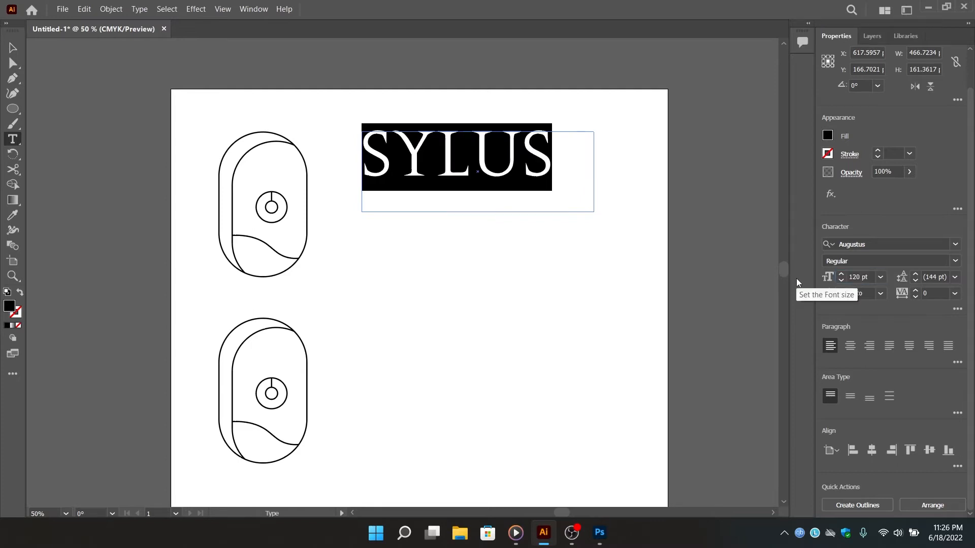
Set the SYLUS text to 100 pt and narrow its frame to fit the word.
{"action": "double_click", "coordinate": [858, 278]}
{"action": "type", "text": "100"}
{"action": "key", "text": "Return"}
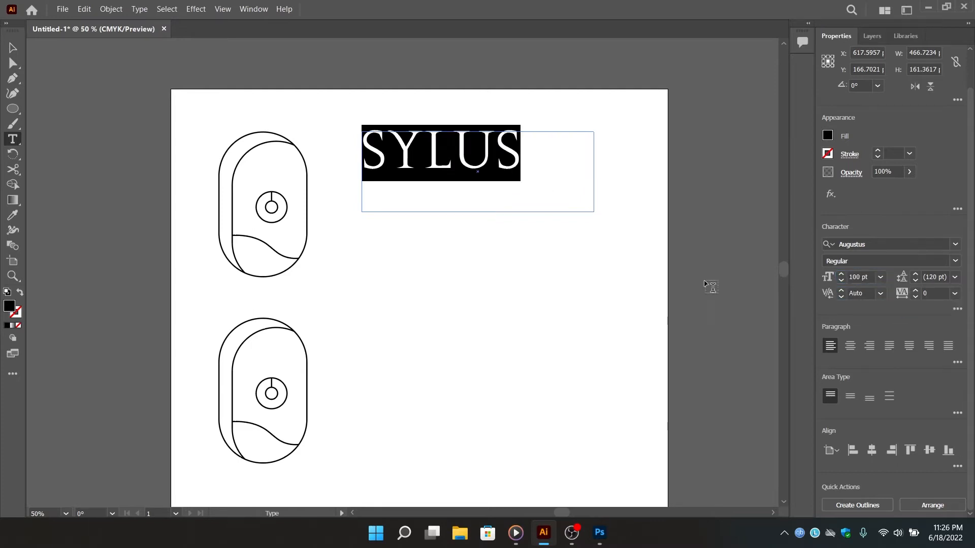
{"action": "key", "text": "Escape"}
{"action": "left_click_drag", "start_coordinate": [593, 172], "coordinate": [522, 172]}
Duplicate the SYLUS text directly below it and replace the copy's wording with PREMIUM LAMPS.
{"action": "left_click_drag", "start_coordinate": [441, 212], "coordinate": [425, 246]}
{"action": "double_click", "coordinate": [415, 244]}
{"action": "type", "text": "AL"}
{"action": "key", "text": "ctrl+a"}
{"action": "type", "text": "PREM"}
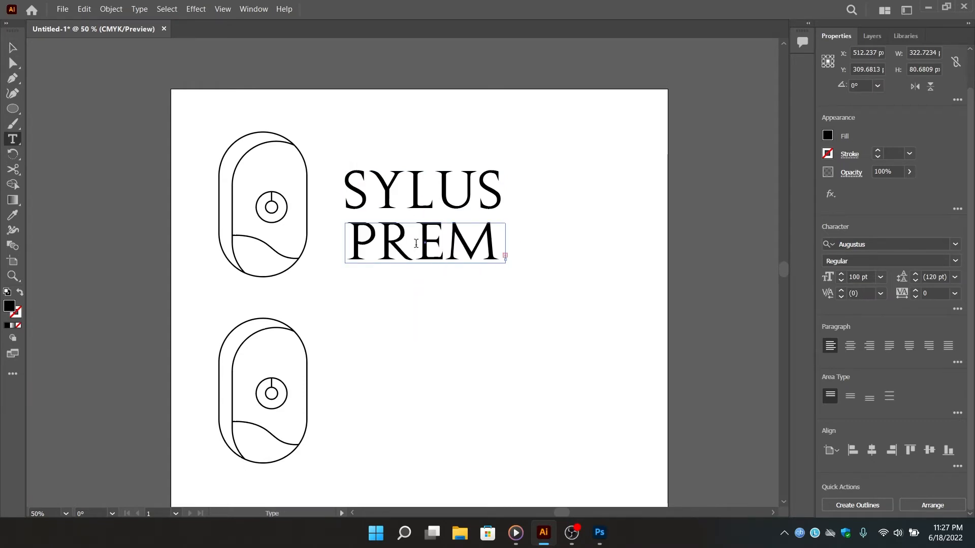
{"action": "key", "text": "BackSpace"}
{"action": "key", "text": "BackSpace"}
{"action": "key", "text": "BackSpace"}
{"action": "type", "text": "REM"}
{"action": "key", "text": "BackSpace"}
{"action": "key", "text": "ctrl+a"}
{"action": "key", "text": "Escape"}
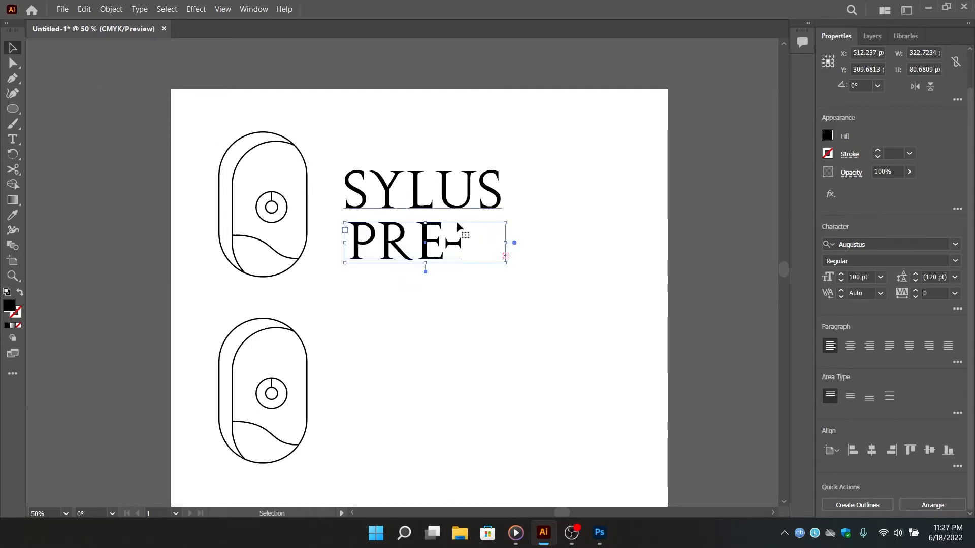
Widen the PREMIUM LAMPS frame to fit its wording and set the text to Uni Sans Thin CAPS at 60 pt.
{"action": "left_click_drag", "start_coordinate": [507, 243], "coordinate": [666, 239]}
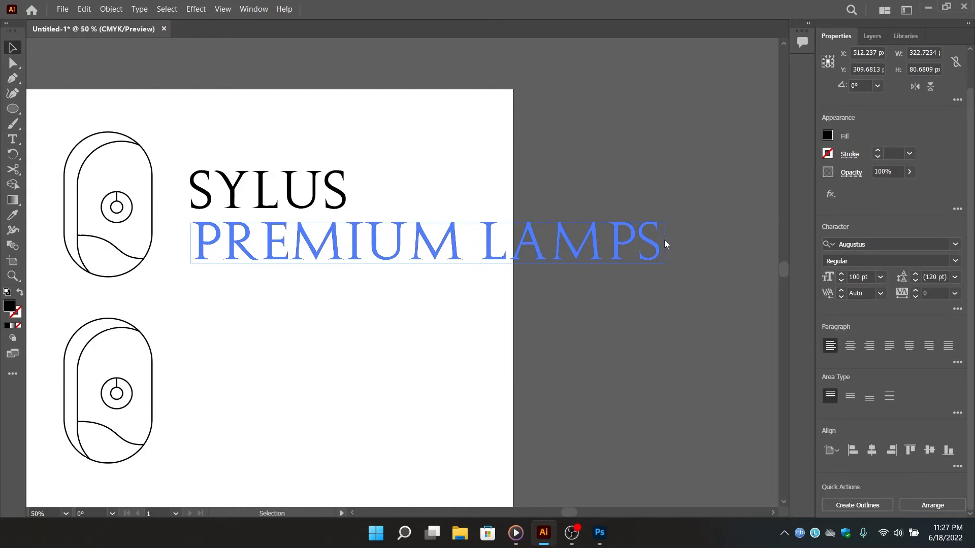
{"action": "key", "text": "ctrl+alt+shift+m"}
{"action": "type", "text": "UNI"}
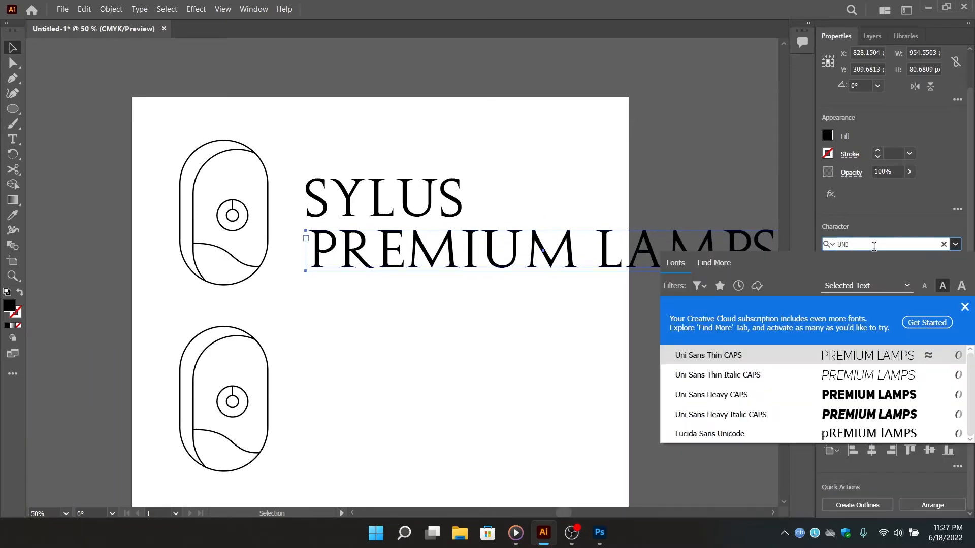
{"action": "left_click", "coordinate": [739, 359]}
{"action": "left_click", "coordinate": [863, 276]}
{"action": "type", "text": "60"}
{"action": "key", "text": "Return"}
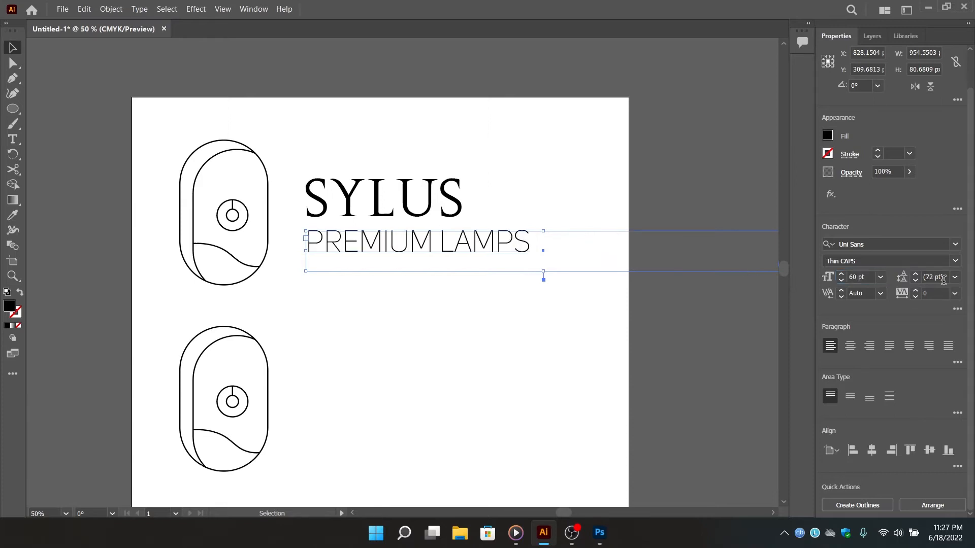
Narrow the PREMIUM LAMPS frame around its text and shift both text lines slightly closer to the upper lamp.
{"action": "left_click_drag", "start_coordinate": [638, 234], "coordinate": [475, 239]}
{"action": "left_click_drag", "start_coordinate": [618, 256], "coordinate": [473, 238]}
{"action": "left_click", "coordinate": [699, 228]}
{"action": "left_click_drag", "start_coordinate": [601, 288], "coordinate": [400, 130]}
{"action": "mouse_move", "coordinate": [397, 179]}
{"action": "left_mouse_down"}
{"action": "mouse_move", "coordinate": [385, 175]}
{"action": "mouse_move", "coordinate": [394, 179]}
{"action": "left_mouse_up"}
Duplicate the SYLUS and PREMIUM LAMPS text beside the lower lamp.
{"action": "left_click_drag", "start_coordinate": [597, 302], "coordinate": [323, 104]}
{"action": "left_click_drag", "start_coordinate": [412, 174], "coordinate": [401, 358]}
{"action": "left_click_drag", "start_coordinate": [596, 452], "coordinate": [480, 363]}
{"action": "left_click", "coordinate": [562, 273]}
{"action": "key", "text": "ctrl+plus"}
{"action": "left_click_drag", "start_coordinate": [465, 251], "coordinate": [612, 200]}
{"action": "left_click_drag", "start_coordinate": [451, 200], "coordinate": [316, 258]}
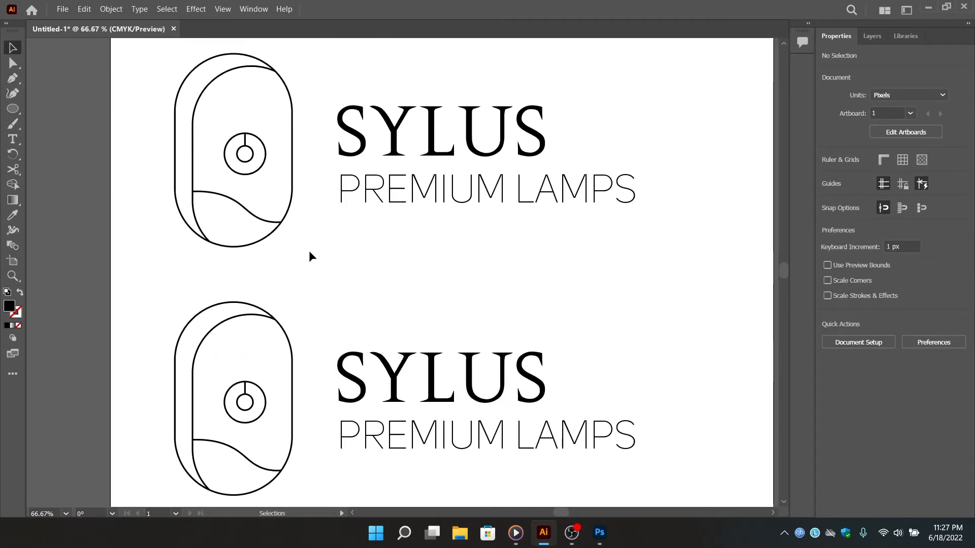
Select the line artwork of the lower lamp.
{"action": "key", "text": "F7"}
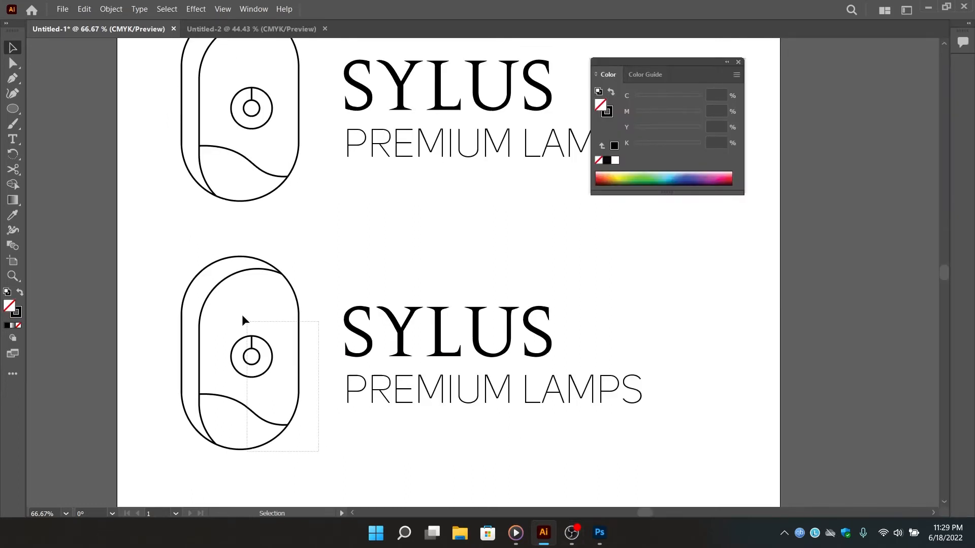
{"action": "left_click_drag", "start_coordinate": [243, 319], "coordinate": [180, 249]}
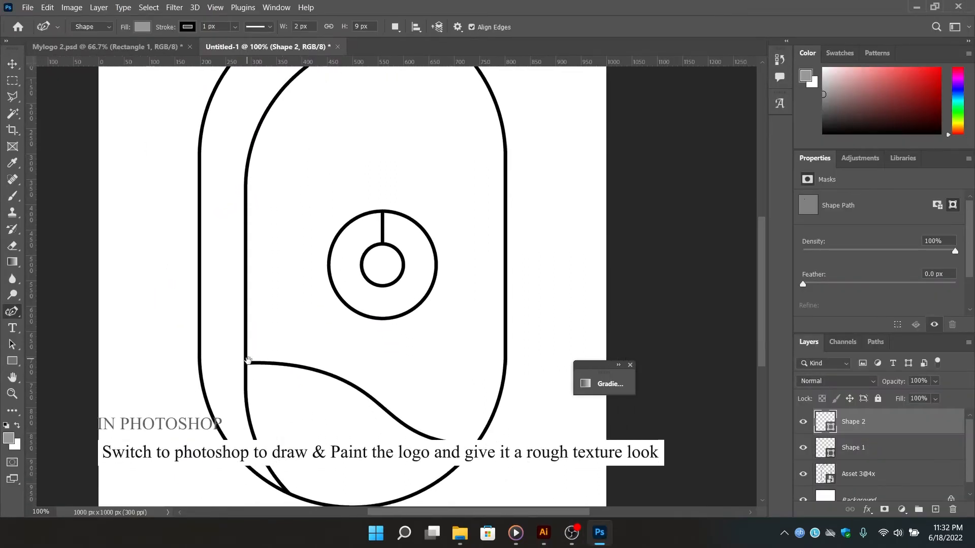
In Photoshop, start a Curvature Pen shape at the front face's lower-left junction and trace upward along its left edge.
{"action": "left_click_drag", "start_coordinate": [248, 360], "coordinate": [248, 365]}
{"action": "left_click", "coordinate": [287, 496]}
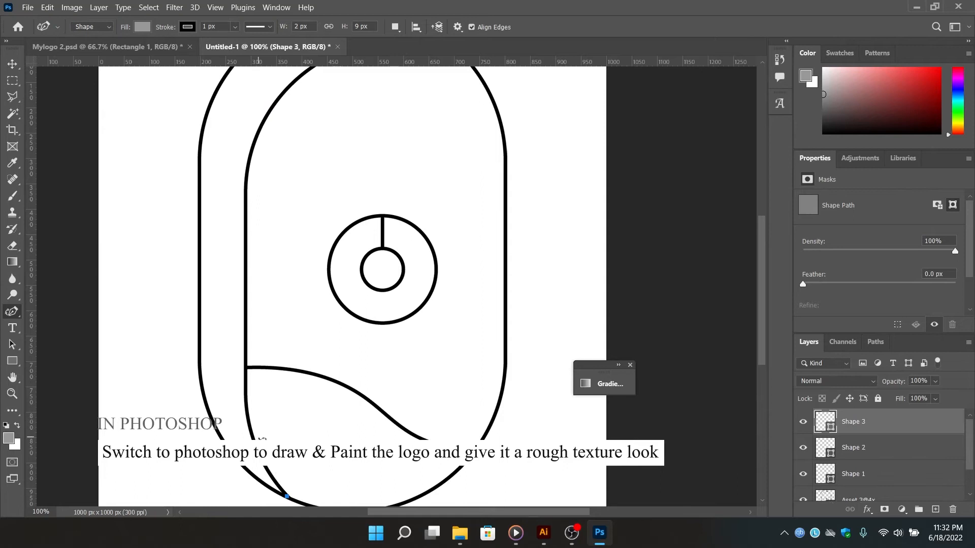
{"action": "left_click", "coordinate": [248, 419]}
{"action": "left_click", "coordinate": [245, 346]}
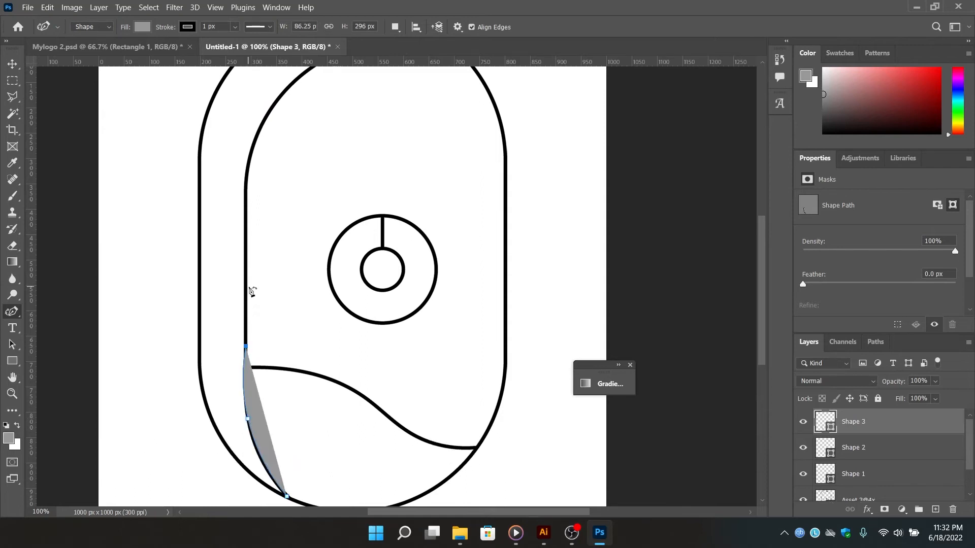
{"action": "left_click", "coordinate": [245, 281]}
{"action": "left_click", "coordinate": [245, 183]}
Continue the front-face outline around the rounded top and through the upper-right junction to the start of the straight right side.
{"action": "scroll", "coordinate": [248, 183], "scroll_direction": "up", "scroll_amount": 5}
{"action": "left_click", "coordinate": [254, 263]}
{"action": "left_click", "coordinate": [291, 210]}
{"action": "left_click", "coordinate": [332, 182]}
{"action": "left_click", "coordinate": [382, 167]}
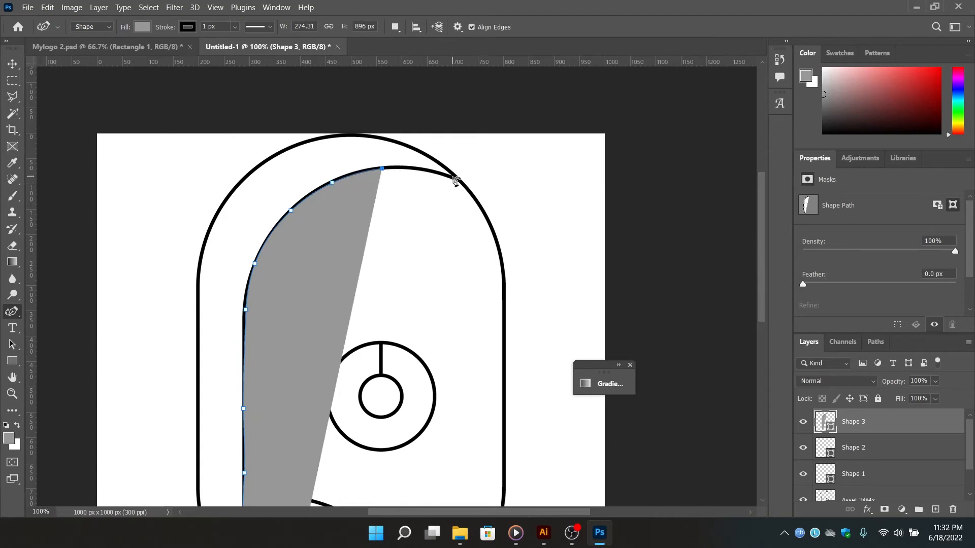
{"action": "left_click", "coordinate": [457, 180]}
{"action": "left_click", "coordinate": [482, 207]}
{"action": "left_click", "coordinate": [504, 290]}
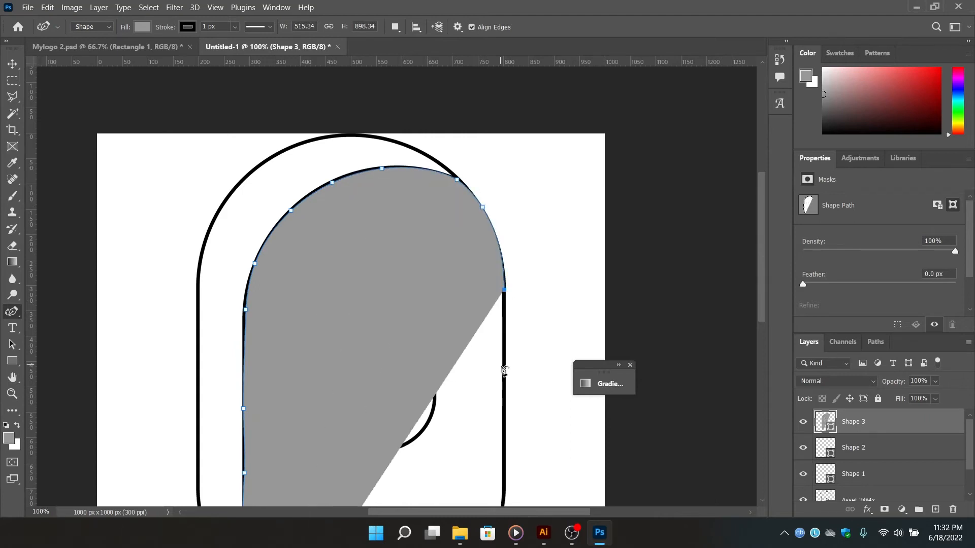
Trace the front face's right side and rounded bottom to close the shape, and send it beneath the line art.
{"action": "left_click", "coordinate": [504, 370]}
{"action": "scroll", "coordinate": [503, 370], "scroll_direction": "down", "scroll_amount": 10}
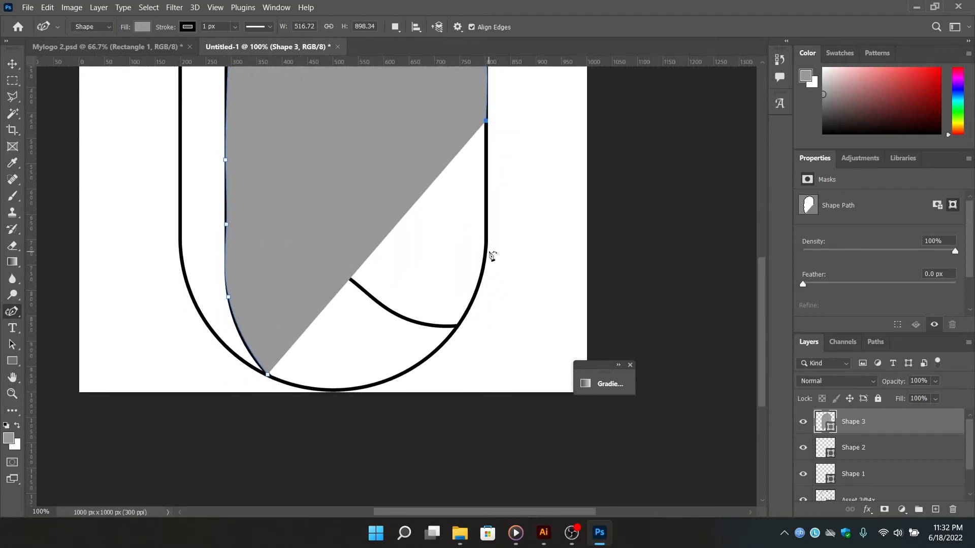
{"action": "left_click", "coordinate": [487, 248]}
{"action": "left_click", "coordinate": [460, 322]}
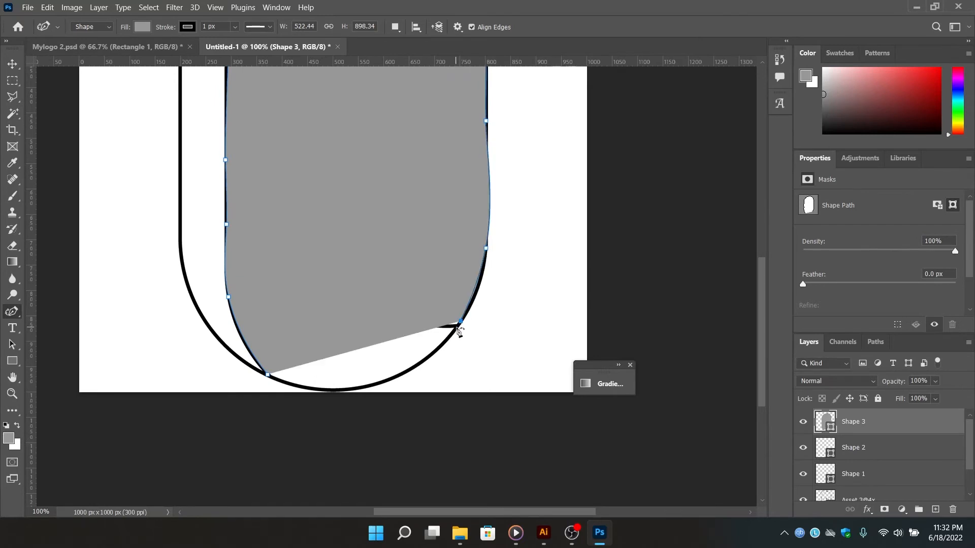
{"action": "left_click", "coordinate": [444, 344]}
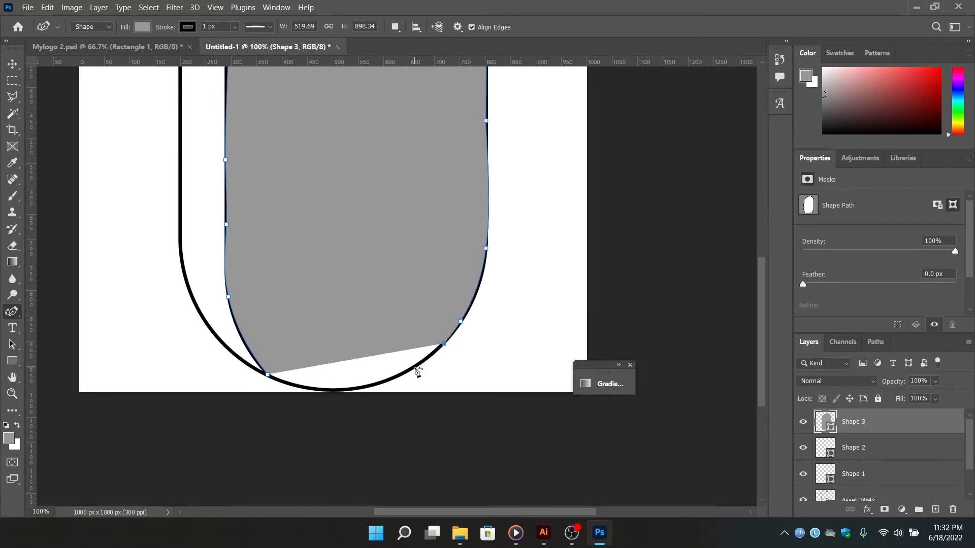
{"action": "left_click", "coordinate": [414, 367]}
{"action": "left_click", "coordinate": [368, 388]}
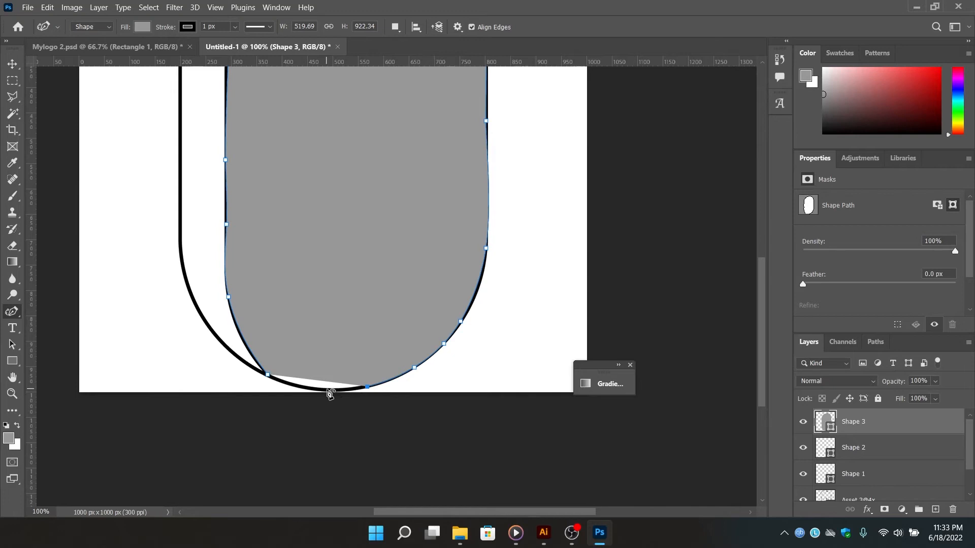
{"action": "left_click", "coordinate": [324, 390]}
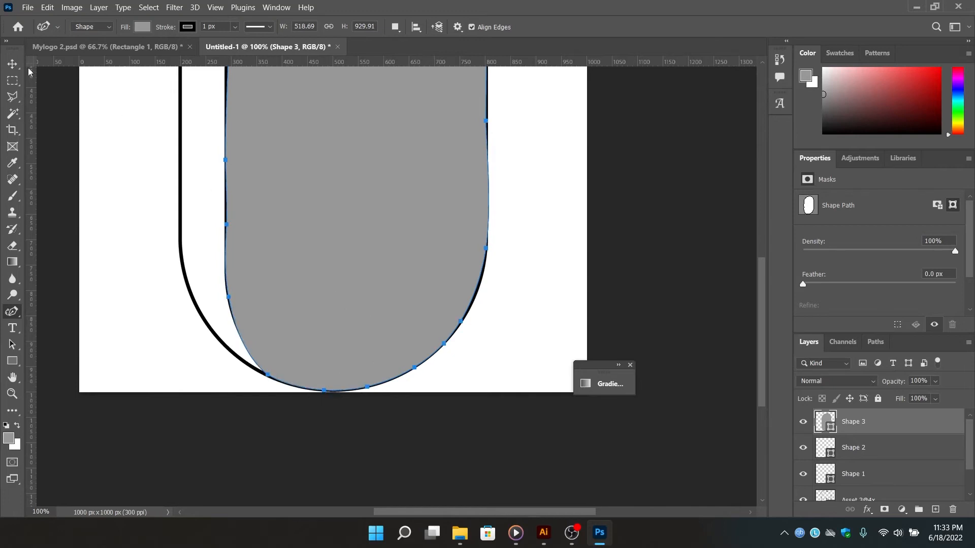
{"action": "key", "text": "v"}
{"action": "key", "text": "ctrl+shift+bracketleft"}
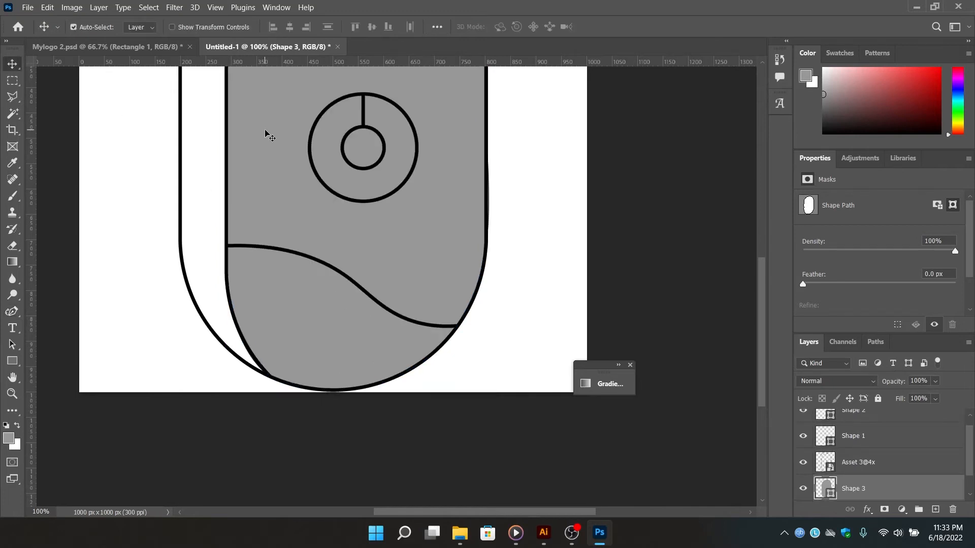
On a new layer, trace the lamp's outer edge from the upper-right junction over the arch and down the left side.
{"action": "left_click", "coordinate": [934, 510]}
{"action": "key", "text": "p"}
{"action": "scroll", "coordinate": [193, 309], "scroll_direction": "up", "scroll_amount": 5}
{"action": "scroll", "coordinate": [304, 285], "scroll_direction": "right", "scroll_amount": 2}
{"action": "left_click", "coordinate": [339, 225]}
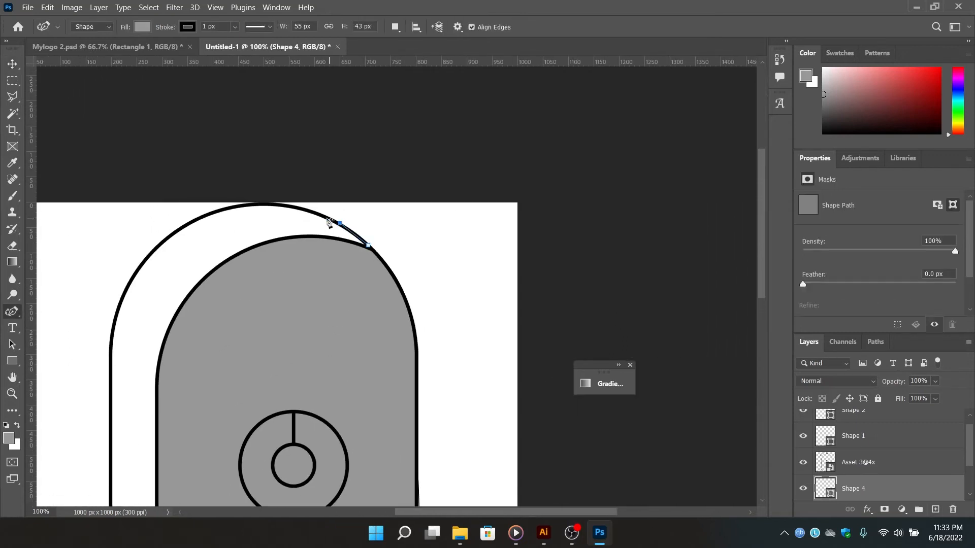
{"action": "left_click", "coordinate": [240, 206]}
{"action": "left_click", "coordinate": [117, 312]}
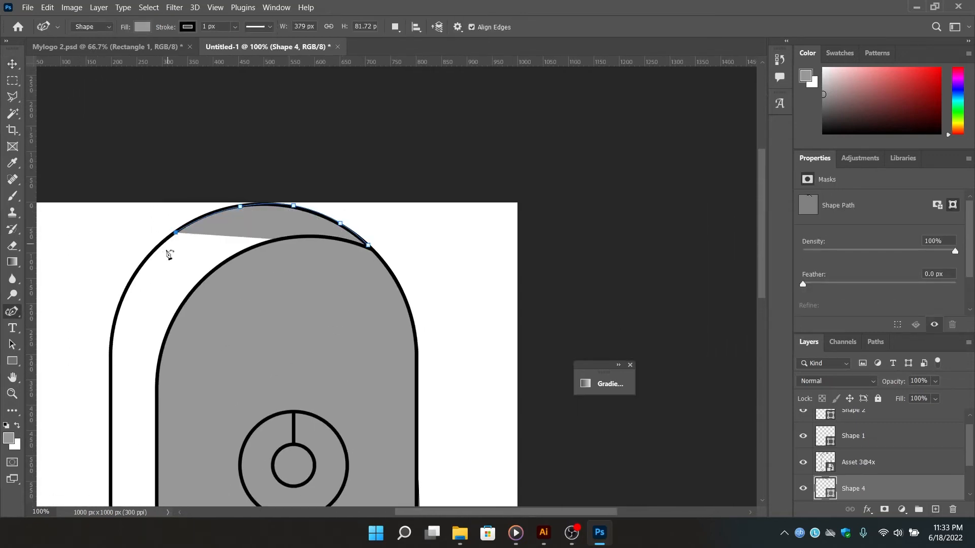
{"action": "left_click_drag", "start_coordinate": [122, 380], "coordinate": [154, 294]}
{"action": "left_click_drag", "start_coordinate": [188, 405], "coordinate": [233, 232]}
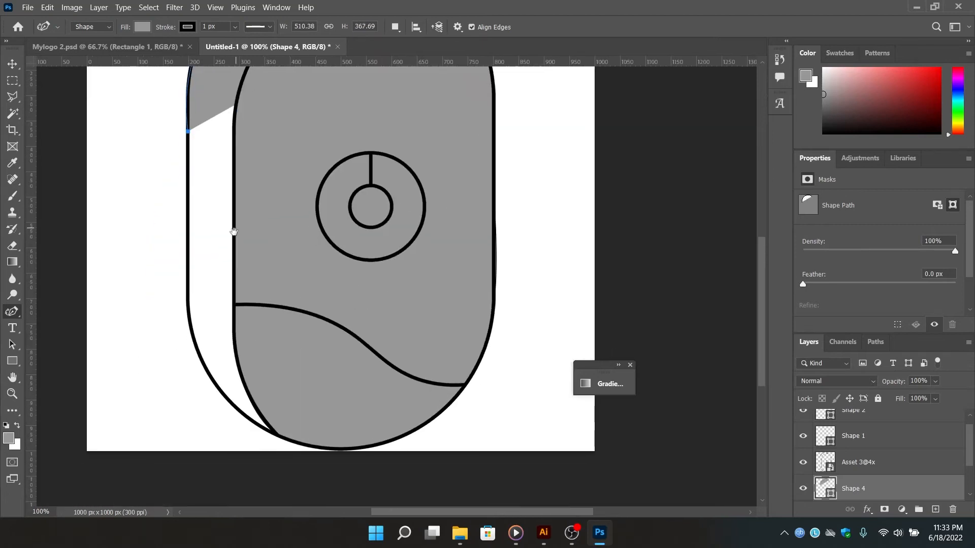
Trace the rim around the lower-left curve and close its outline through the front face back to the upper-right junction.
{"action": "left_click", "coordinate": [200, 357]}
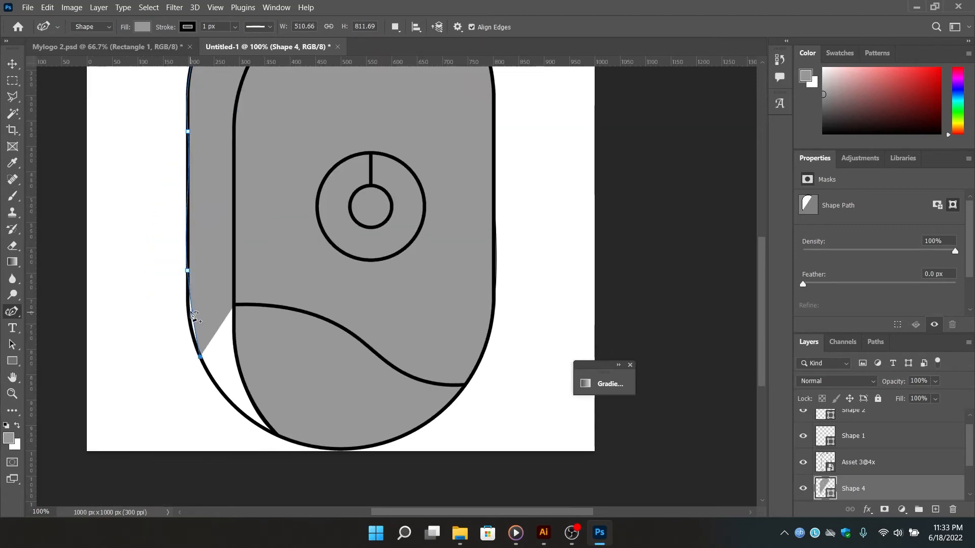
{"action": "key", "text": "ctrl+z"}
{"action": "left_click", "coordinate": [188, 308]}
{"action": "left_click", "coordinate": [199, 353]}
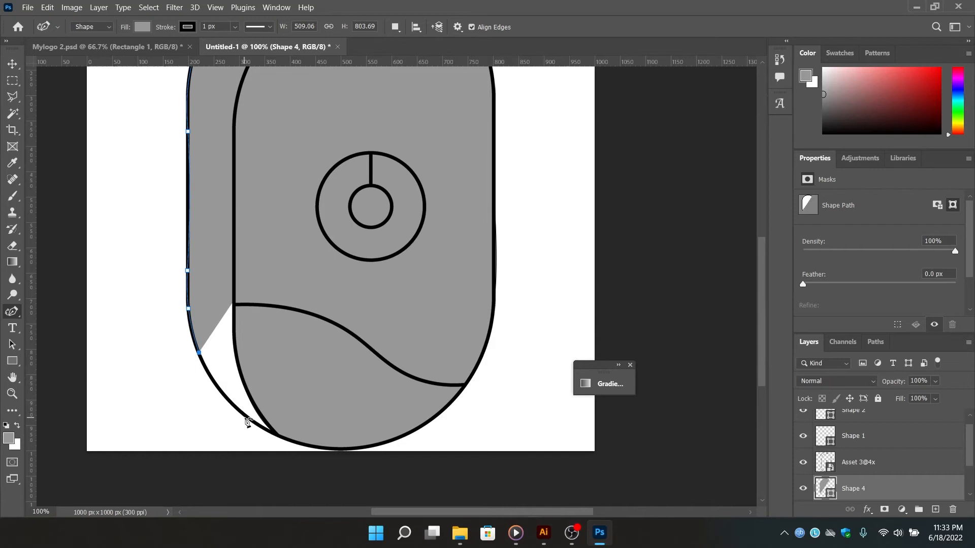
{"action": "left_click", "coordinate": [276, 128]}
{"action": "left_click_drag", "start_coordinate": [280, 100], "coordinate": [279, 304]}
{"action": "left_click", "coordinate": [345, 219]}
{"action": "left_click", "coordinate": [432, 234]}
{"action": "left_click", "coordinate": [444, 190]}
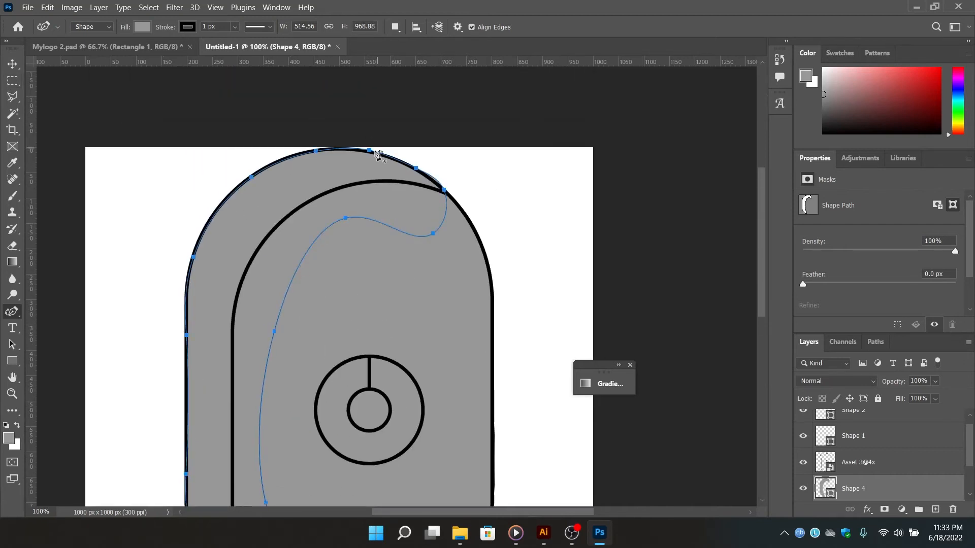
Fill the rim shape with olive green (RGB 150, 152, 1) and move it beneath the front-face shape.
{"action": "left_click", "coordinate": [15, 61]}
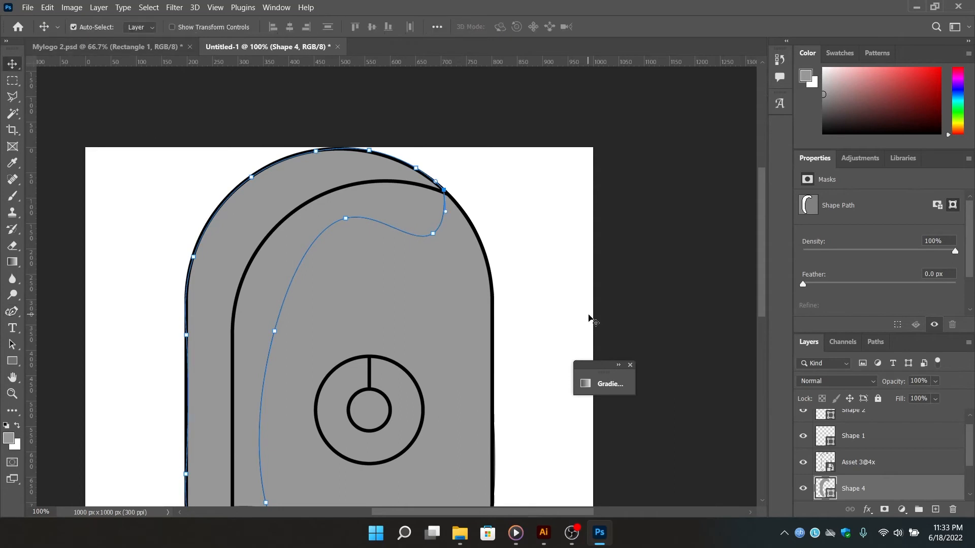
{"action": "left_click", "coordinate": [545, 432]}
{"action": "left_click", "coordinate": [531, 361]}
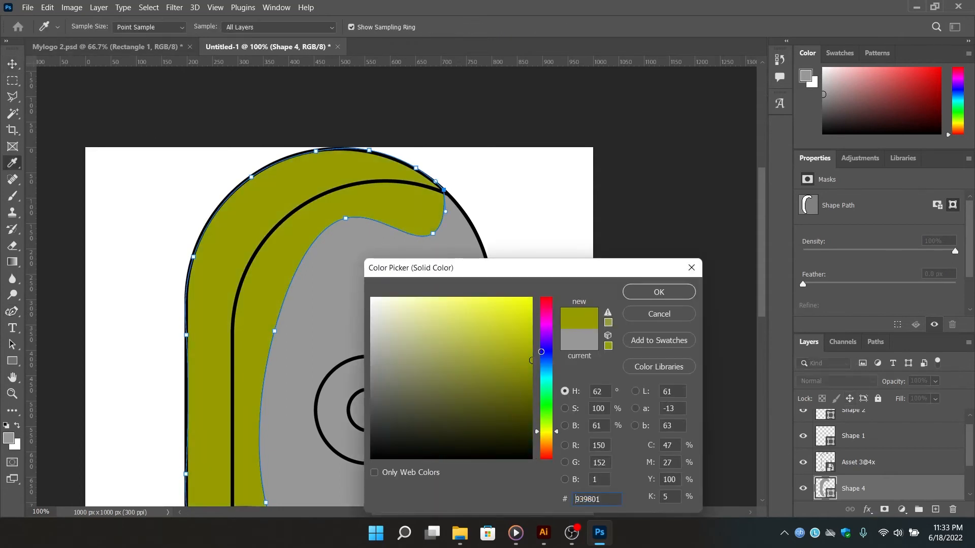
{"action": "left_click", "coordinate": [665, 296]}
{"action": "key", "text": "ctrl+bracketleft"}
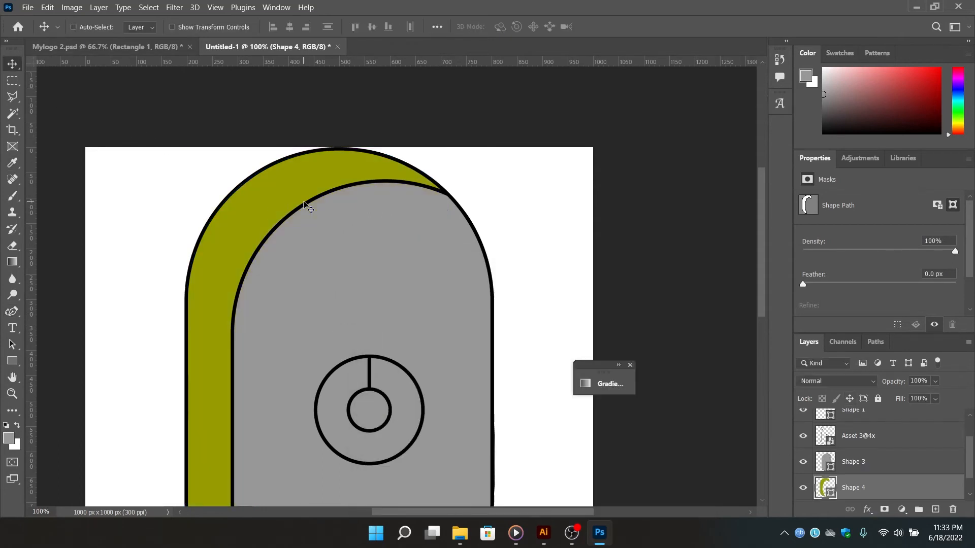
On a new layer, trace a closed shape around the front face's base, following the wavy line and the rounded bottom.
{"action": "left_click_drag", "start_coordinate": [486, 419], "coordinate": [405, 201]}
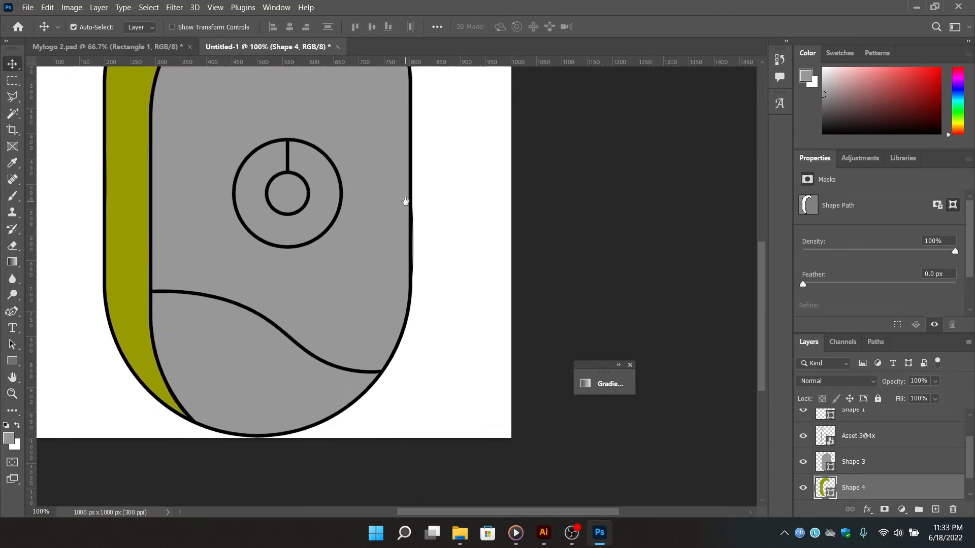
{"action": "left_click", "coordinate": [12, 312]}
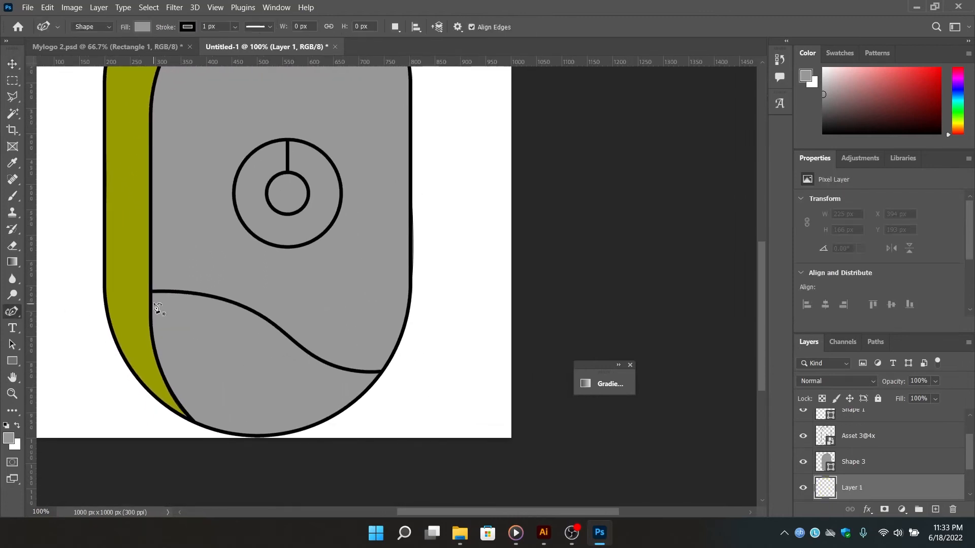
{"action": "left_click_drag", "start_coordinate": [152, 290], "coordinate": [173, 290]}
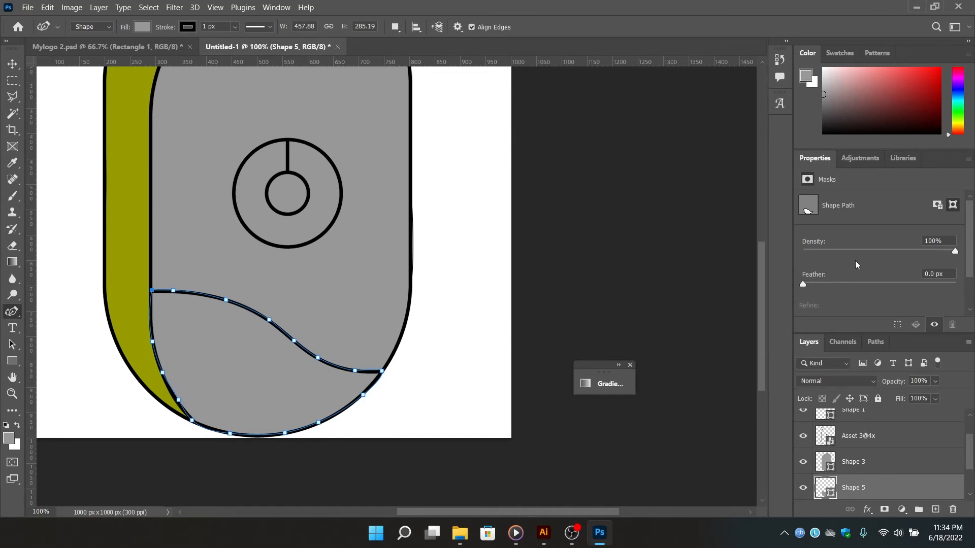
Fill the wavy base shape with red and place it above the grey front-face shape.
{"action": "double_click", "coordinate": [826, 499]}
{"action": "left_click", "coordinate": [654, 294]}
{"action": "left_click", "coordinate": [12, 64]}
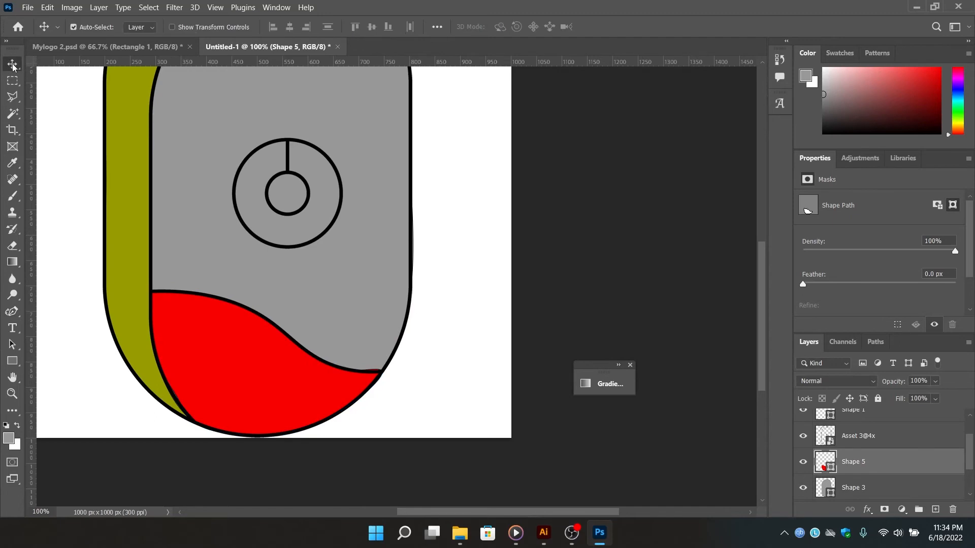
Select the Shape 3, Shape 4 and Shape 5 layers together and rasterize them.
{"action": "left_click", "coordinate": [478, 248]}
{"action": "mouse_move", "coordinate": [414, 209]}
{"action": "left_mouse_down"}
{"action": "mouse_move", "coordinate": [420, 289]}
{"action": "mouse_move", "coordinate": [458, 288]}
{"action": "mouse_move", "coordinate": [423, 251]}
{"action": "mouse_move", "coordinate": [419, 218]}
{"action": "left_mouse_up"}
{"action": "key", "text": "ctrl+minus"}
{"action": "left_click_drag", "start_coordinate": [597, 364], "coordinate": [670, 239]}
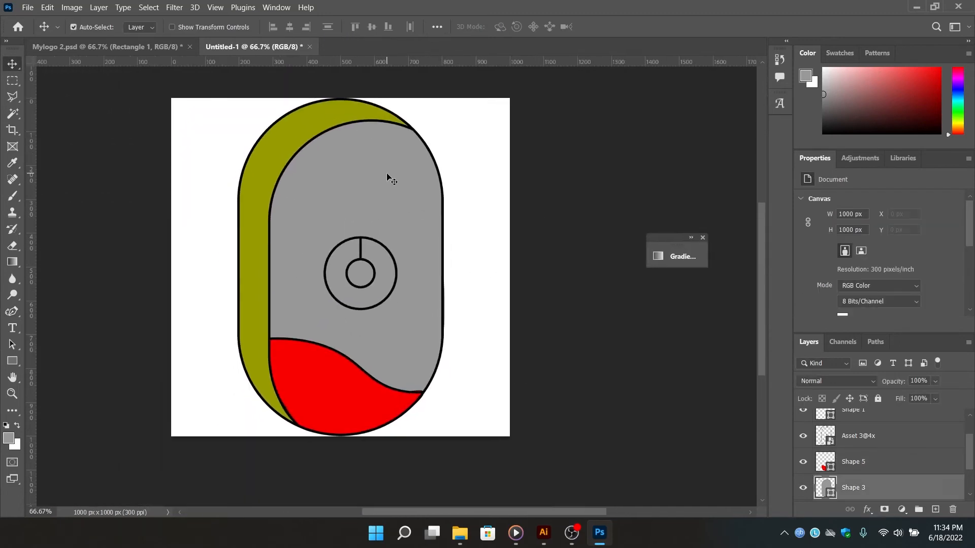
{"action": "left_click", "coordinate": [316, 131]}
{"action": "left_click", "coordinate": [851, 448], "text": "ctrl"}
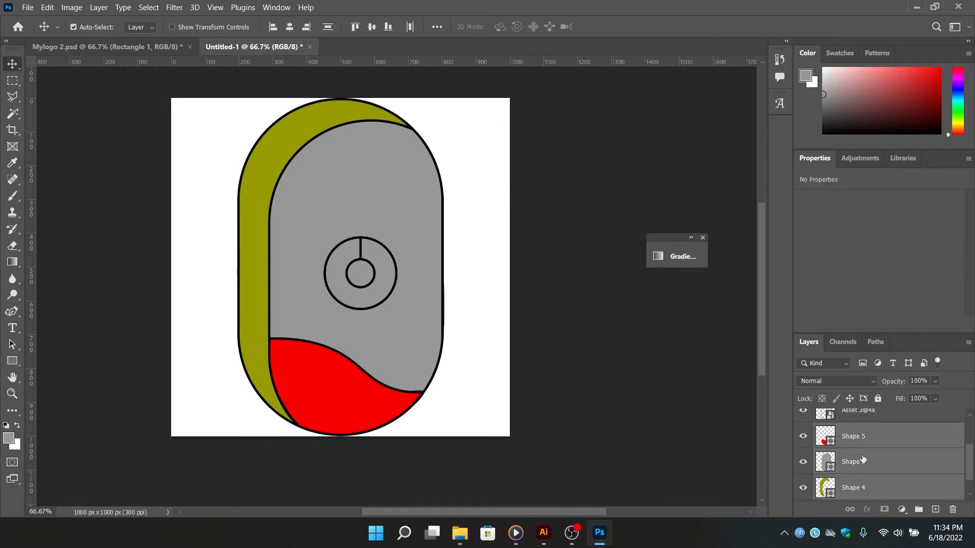
{"action": "right_click", "coordinate": [853, 449]}
{"action": "left_click", "coordinate": [744, 203]}
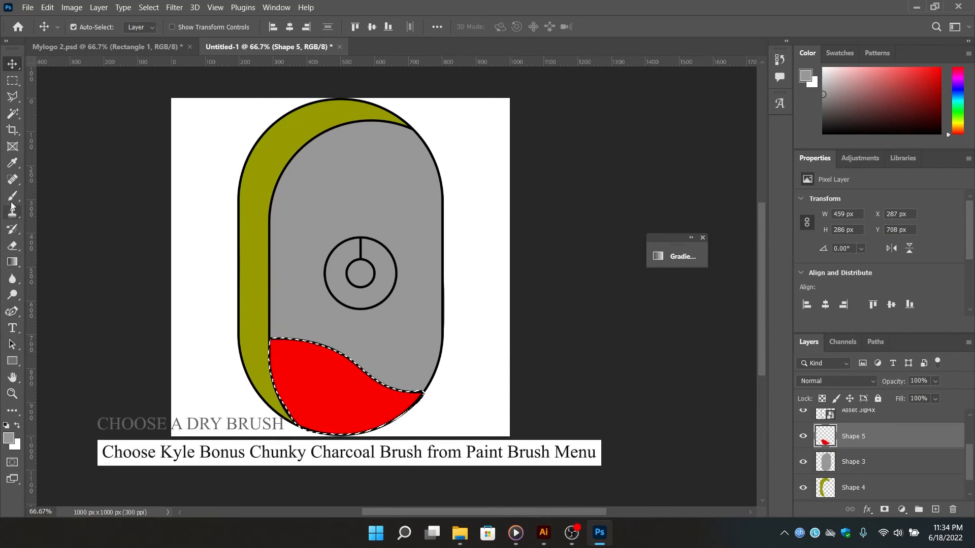
Paint the selected wavy base black using the chunky charcoal brush at size 200.
{"action": "key", "text": "b"}
{"action": "left_click", "coordinate": [823, 133]}
{"action": "key", "text": "]"}
{"action": "key", "text": "]"}
{"action": "key", "text": "]"}
{"action": "key", "text": "]"}
{"action": "mouse_move", "coordinate": [373, 355]}
{"action": "left_mouse_down"}
{"action": "mouse_move", "coordinate": [294, 344]}
{"action": "mouse_move", "coordinate": [234, 381]}
{"action": "mouse_move", "coordinate": [310, 358]}
{"action": "mouse_move", "coordinate": [385, 368]}
{"action": "mouse_move", "coordinate": [365, 404]}
{"action": "mouse_move", "coordinate": [414, 404]}
{"action": "mouse_move", "coordinate": [307, 436]}
{"action": "left_mouse_up"}
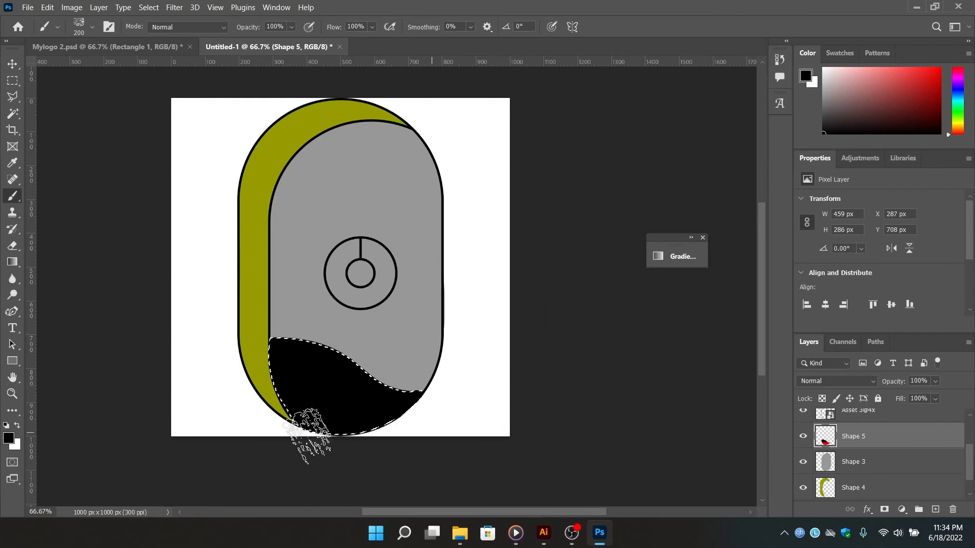
Load the Shape 3 layer's outline as a selection and paint the front face dark grey with the charcoal brush.
{"action": "left_click", "coordinate": [837, 462]}
{"action": "left_click", "coordinate": [826, 461], "text": "ctrl"}
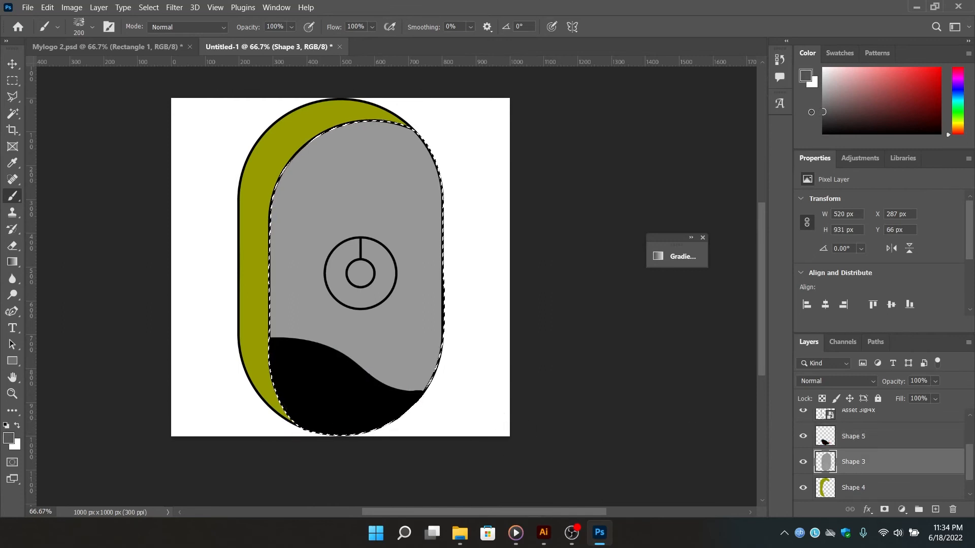
{"action": "mouse_move", "coordinate": [411, 147]}
{"action": "left_mouse_down"}
{"action": "mouse_move", "coordinate": [345, 148]}
{"action": "mouse_move", "coordinate": [299, 209]}
{"action": "mouse_move", "coordinate": [406, 183]}
{"action": "mouse_move", "coordinate": [307, 355]}
{"action": "mouse_move", "coordinate": [218, 454]}
{"action": "mouse_move", "coordinate": [193, 401]}
{"action": "mouse_move", "coordinate": [485, 106]}
{"action": "mouse_move", "coordinate": [353, 193]}
{"action": "left_mouse_up"}
{"action": "left_click_drag", "start_coordinate": [417, 314], "coordinate": [386, 360]}
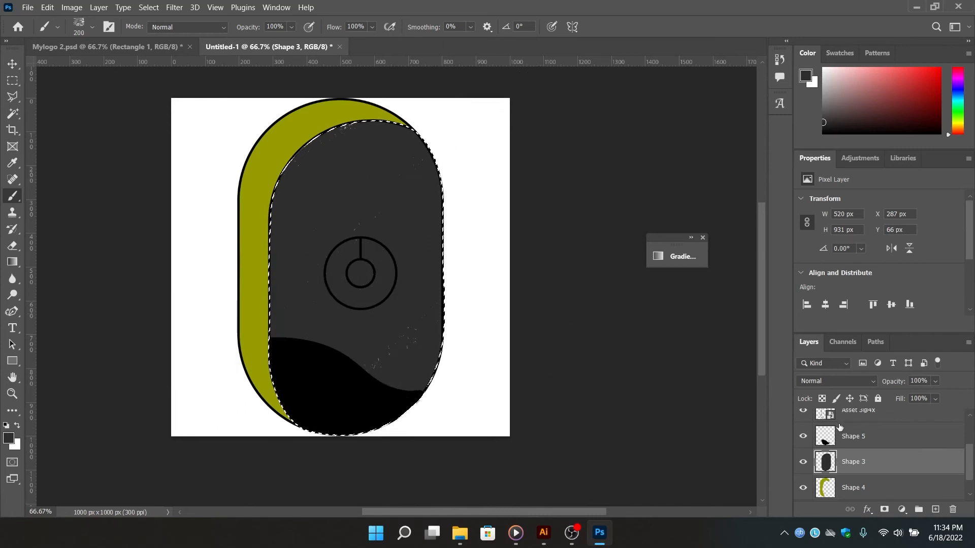
Load the Shape 4 layer's outline as a selection, paint the rim off-white, and deselect.
{"action": "left_click", "coordinate": [820, 487]}
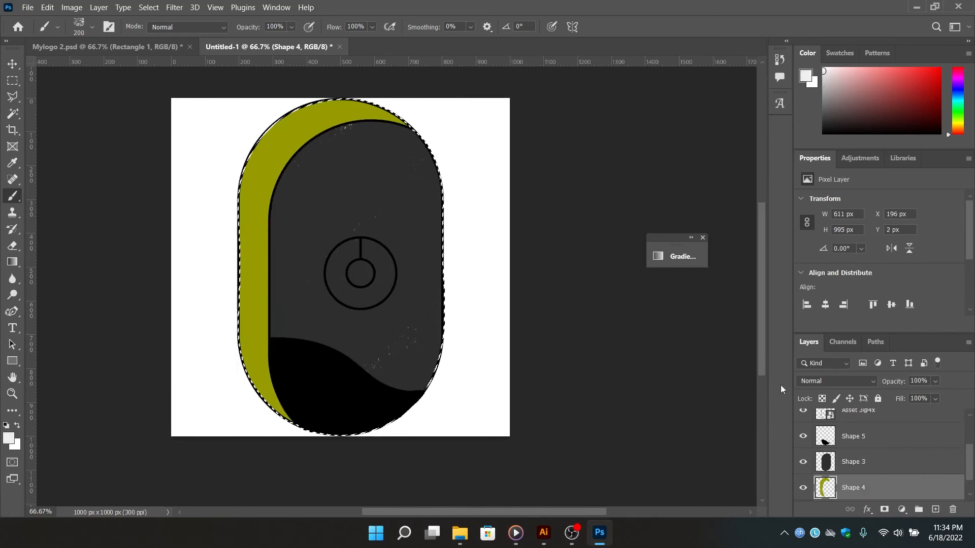
{"action": "mouse_move", "coordinate": [386, 114]}
{"action": "left_mouse_down"}
{"action": "mouse_move", "coordinate": [239, 157]}
{"action": "mouse_move", "coordinate": [243, 283]}
{"action": "mouse_move", "coordinate": [274, 434]}
{"action": "mouse_move", "coordinate": [355, 151]}
{"action": "mouse_move", "coordinate": [397, 130]}
{"action": "left_mouse_up"}
{"action": "key", "text": "ctrl+d"}
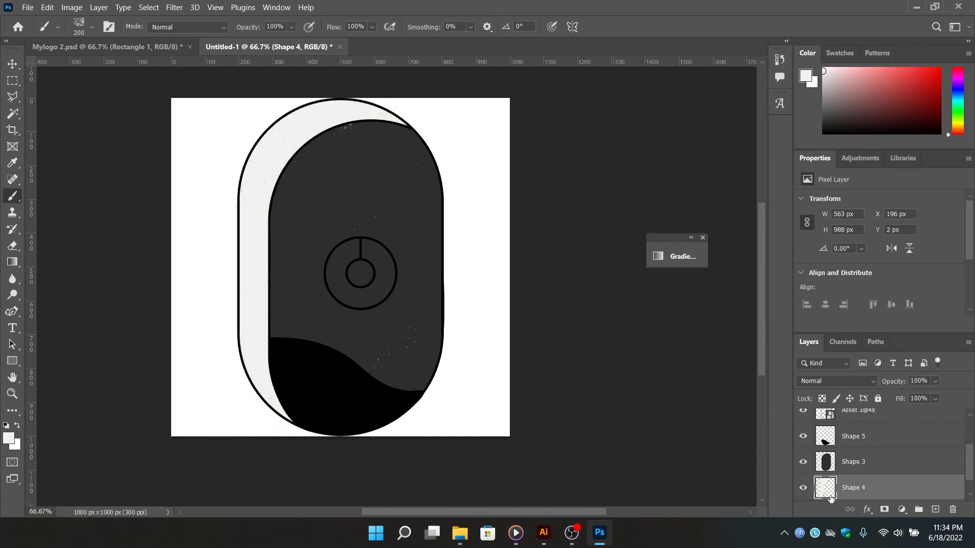
Load the Shape 3 layer's outline as a selection and paint mid-grey charcoal strokes across the front face at 50% brush opacity.
{"action": "left_click", "coordinate": [827, 472]}
{"action": "left_click", "coordinate": [828, 467], "text": "ctrl"}
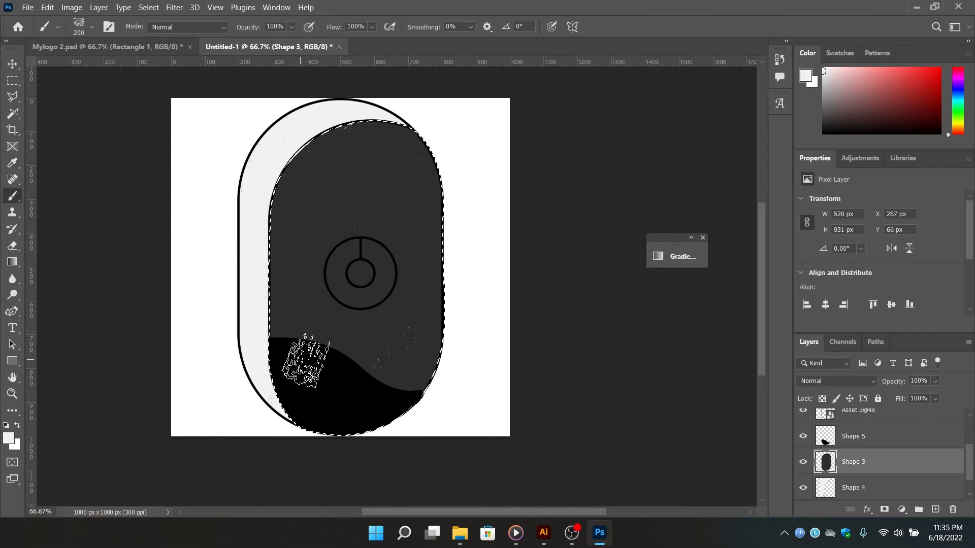
{"action": "key", "text": "5"}
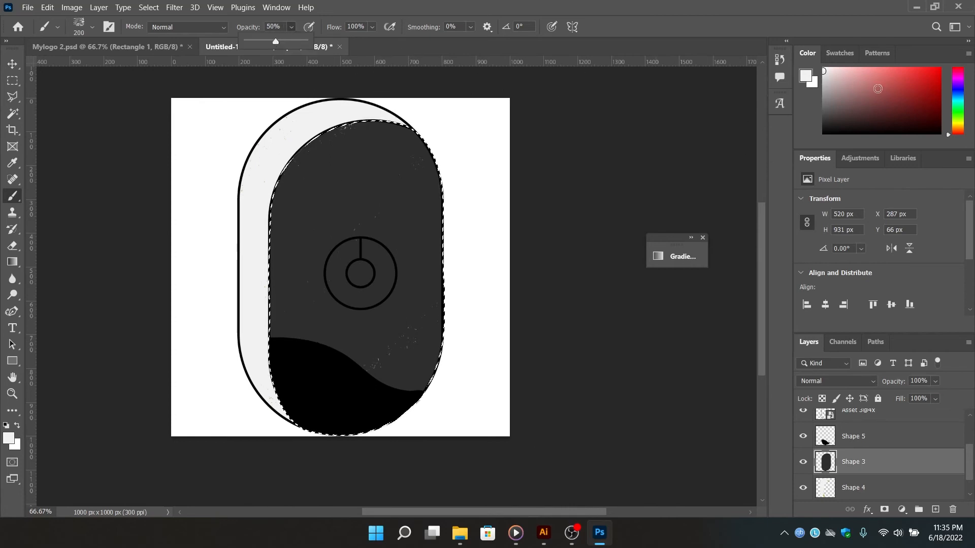
{"action": "left_click", "coordinate": [823, 121]}
{"action": "left_click_drag", "start_coordinate": [763, 108], "coordinate": [741, 112]}
{"action": "mouse_move", "coordinate": [388, 132]}
{"action": "left_mouse_down"}
{"action": "mouse_move", "coordinate": [278, 183]}
{"action": "mouse_move", "coordinate": [115, 233]}
{"action": "left_mouse_up"}
{"action": "left_click_drag", "start_coordinate": [478, 138], "coordinate": [76, 317]}
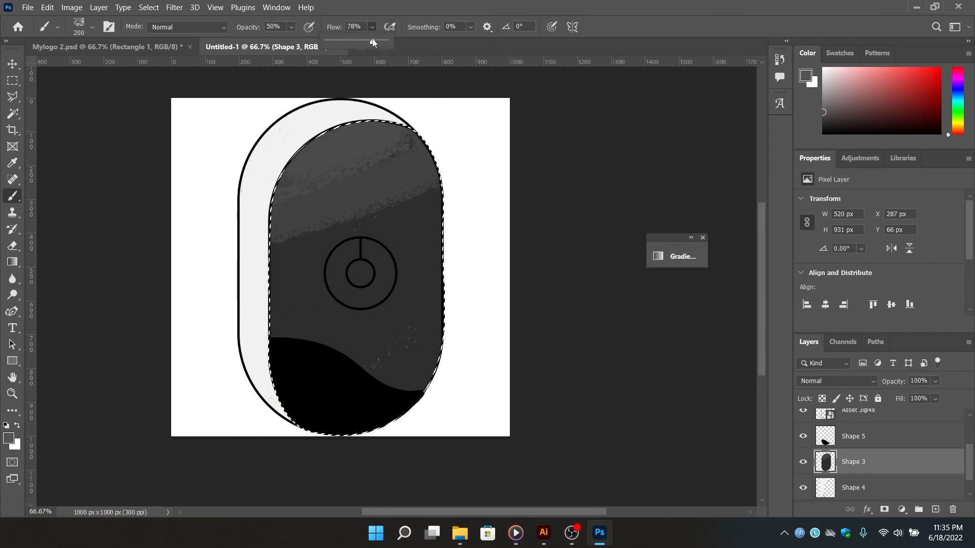
Set the brush flow to 74%, enlarge the brush to 400, and cover the rest of the front face with grey strokes.
{"action": "mouse_move", "coordinate": [406, 135]}
{"action": "left_mouse_down"}
{"action": "mouse_move", "coordinate": [44, 457]}
{"action": "mouse_move", "coordinate": [51, 452]}
{"action": "left_mouse_up"}
{"action": "key", "text": "bracketright"}
{"action": "key", "text": "bracketright"}
{"action": "mouse_move", "coordinate": [431, 233]}
{"action": "left_mouse_down"}
{"action": "mouse_move", "coordinate": [273, 345]}
{"action": "mouse_move", "coordinate": [460, 282]}
{"action": "mouse_move", "coordinate": [455, 314]}
{"action": "mouse_move", "coordinate": [359, 348]}
{"action": "left_mouse_up"}
{"action": "key", "text": "bracketright"}
{"action": "left_click_drag", "start_coordinate": [806, 128], "coordinate": [807, 120]}
{"action": "mouse_move", "coordinate": [447, 167]}
{"action": "left_mouse_down"}
{"action": "mouse_move", "coordinate": [60, 338]}
{"action": "mouse_move", "coordinate": [56, 378]}
{"action": "mouse_move", "coordinate": [264, 404]}
{"action": "mouse_move", "coordinate": [378, 400]}
{"action": "left_mouse_up"}
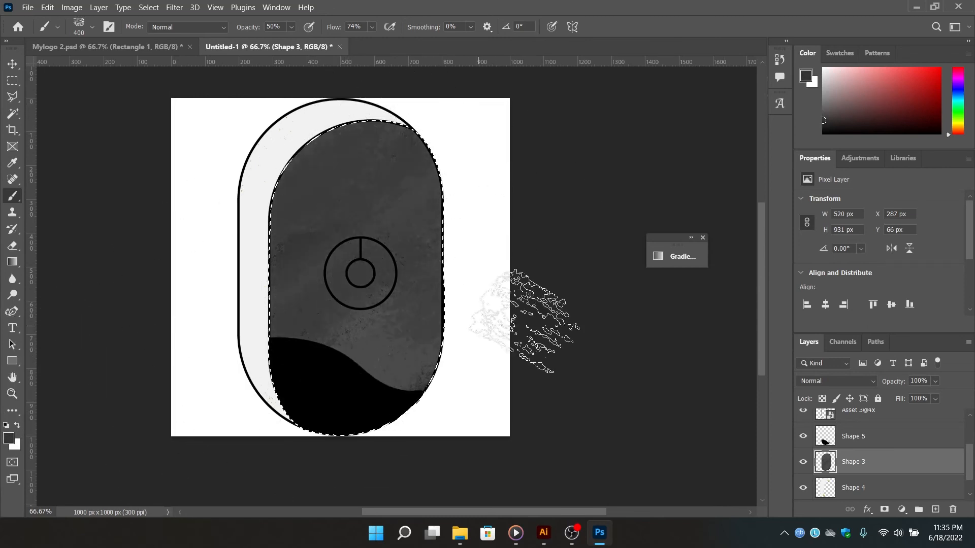
Shade the upper edge of the front face black with the brush at size 200 and 35% opacity, undoing the surplus strokes.
{"action": "left_click", "coordinate": [826, 134]}
{"action": "key", "text": "bracketleft"}
{"action": "key", "text": "bracketleft"}
{"action": "key", "text": "bracketleft"}
{"action": "left_click_drag", "start_coordinate": [355, 349], "coordinate": [283, 339]}
{"action": "key", "text": "ctrl+z"}
{"action": "left_click", "coordinate": [291, 27]}
{"action": "mouse_move", "coordinate": [300, 42]}
{"action": "left_mouse_down"}
{"action": "mouse_move", "coordinate": [279, 43]}
{"action": "mouse_move", "coordinate": [291, 42]}
{"action": "left_mouse_up"}
{"action": "left_click_drag", "start_coordinate": [407, 112], "coordinate": [285, 170]}
{"action": "left_click_drag", "start_coordinate": [428, 127], "coordinate": [287, 207]}
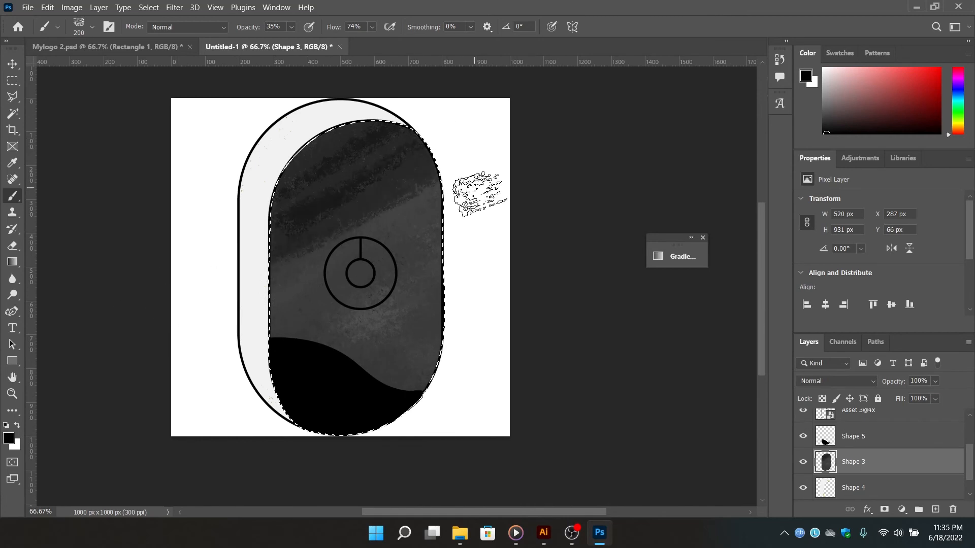
{"action": "key", "text": "ctrl+z"}
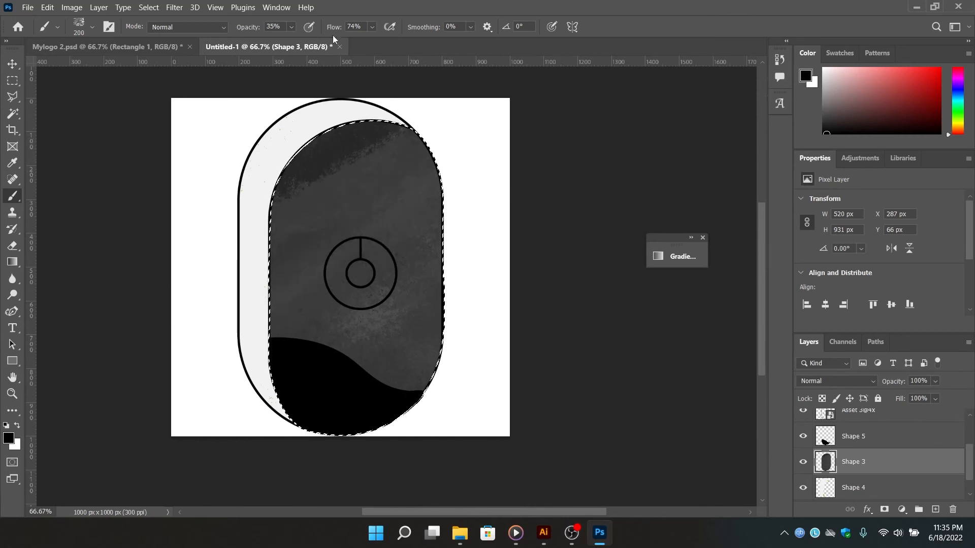
Enlarge the brush to 400 and paint black charcoal texture over the whole front face.
{"action": "key", "text": "]"}
{"action": "key", "text": "]"}
{"action": "key", "text": "]"}
{"action": "mouse_move", "coordinate": [417, 155]}
{"action": "left_mouse_down"}
{"action": "mouse_move", "coordinate": [131, 343]}
{"action": "mouse_move", "coordinate": [302, 354]}
{"action": "mouse_move", "coordinate": [327, 462]}
{"action": "mouse_move", "coordinate": [289, 475]}
{"action": "left_mouse_up"}
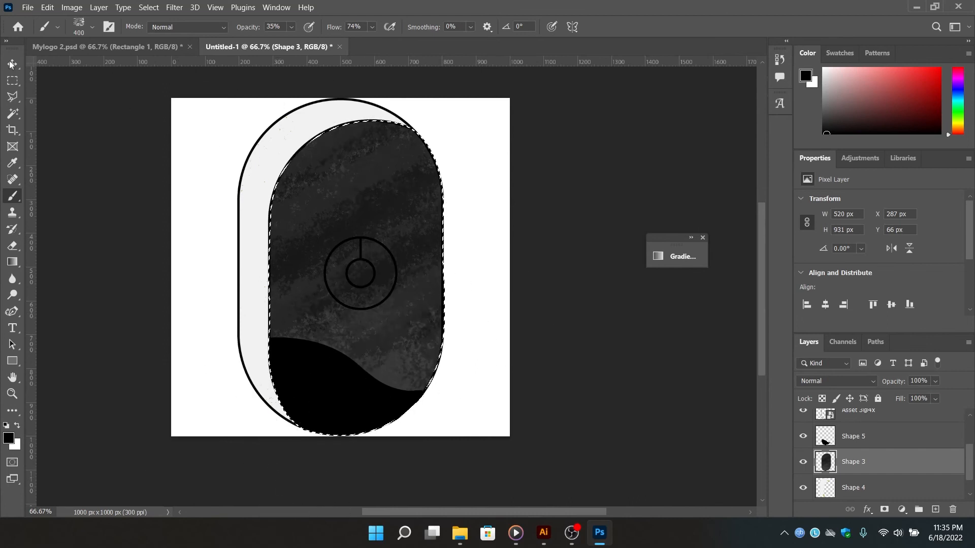
Load the Shape 5 layer's outline as a selection and paint the wavy base grey with the charcoal brush.
{"action": "key", "text": "v"}
{"action": "left_click", "coordinate": [354, 391], "text": "ctrl"}
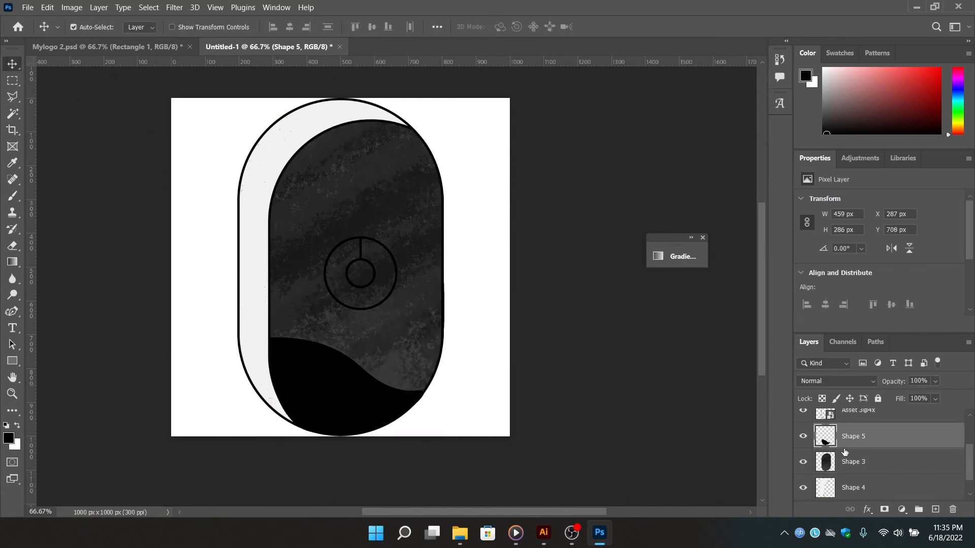
{"action": "left_click", "coordinate": [13, 195]}
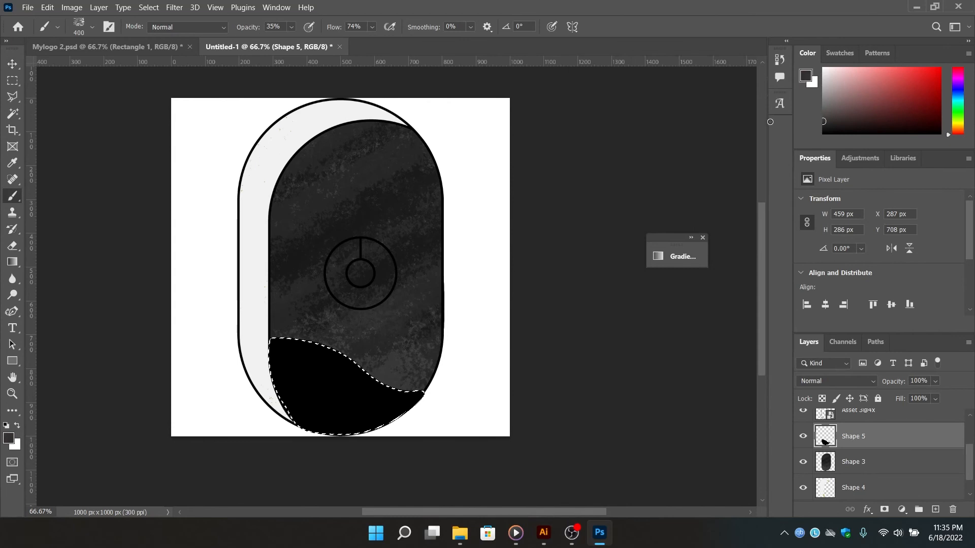
{"action": "mouse_move", "coordinate": [294, 386]}
{"action": "left_mouse_down"}
{"action": "mouse_move", "coordinate": [340, 371]}
{"action": "mouse_move", "coordinate": [386, 401]}
{"action": "left_mouse_up"}
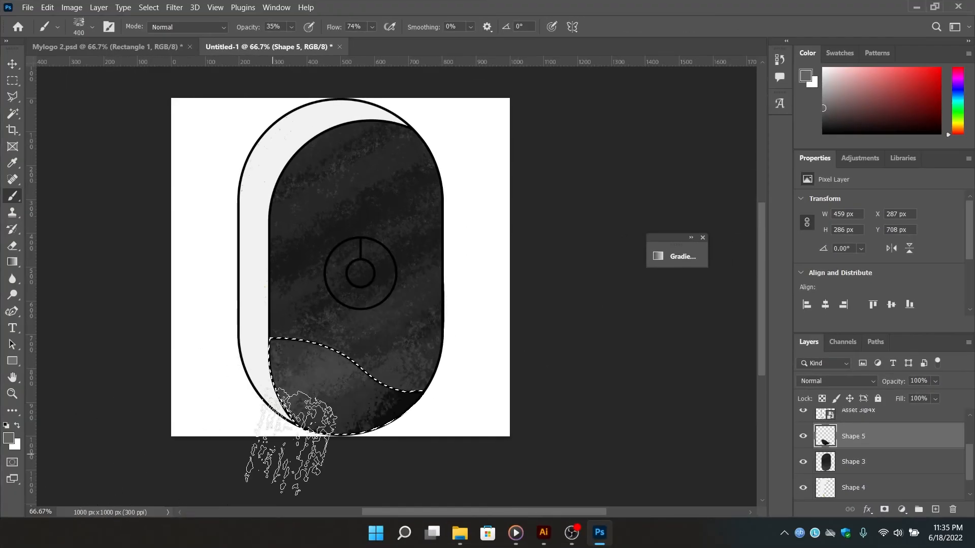
{"action": "left_click_drag", "start_coordinate": [290, 442], "coordinate": [471, 366]}
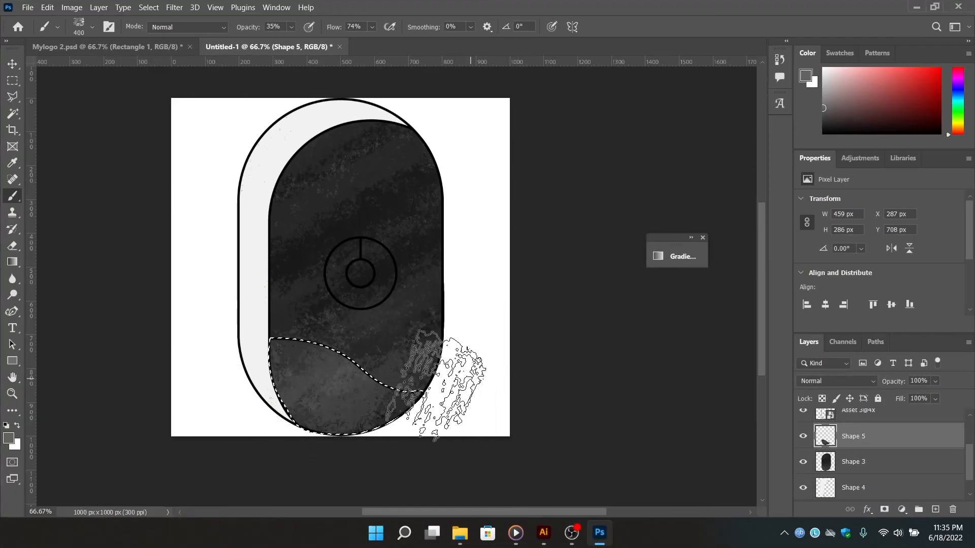
Darken the wavy base with dark grey and black charcoal strokes, and deselect.
{"action": "left_click", "coordinate": [822, 114]}
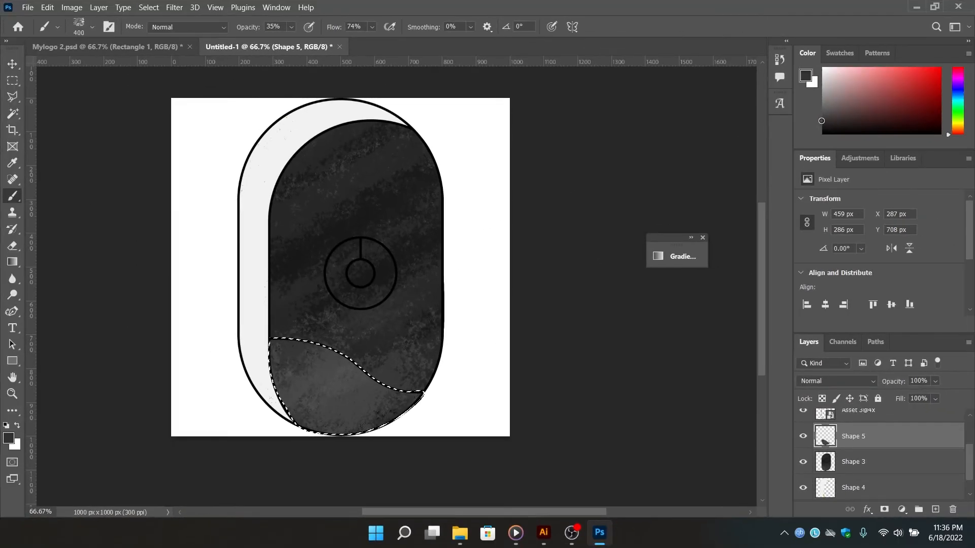
{"action": "mouse_move", "coordinate": [426, 369]}
{"action": "left_mouse_down"}
{"action": "mouse_move", "coordinate": [206, 466]}
{"action": "mouse_move", "coordinate": [404, 311]}
{"action": "left_mouse_up"}
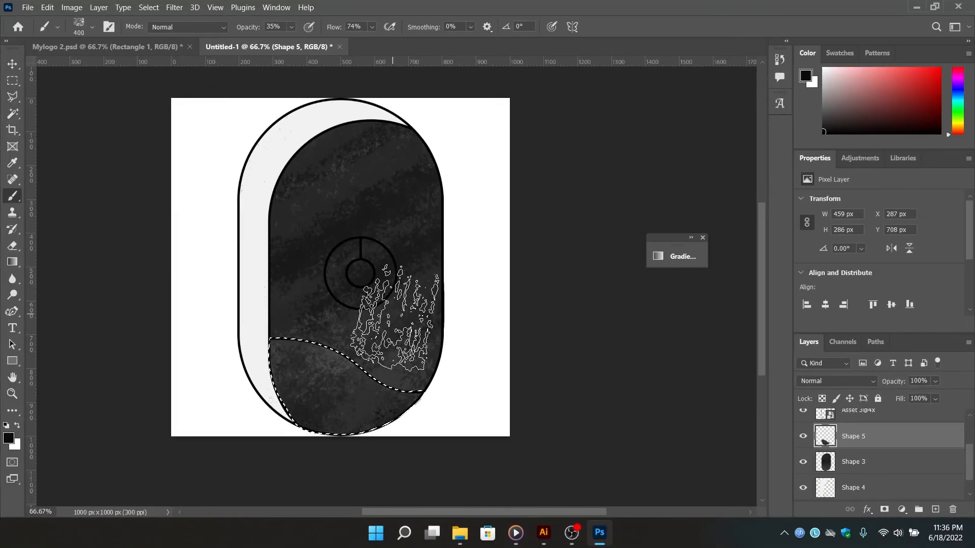
{"action": "left_click", "coordinate": [867, 134]}
{"action": "mouse_move", "coordinate": [474, 328]}
{"action": "left_mouse_down"}
{"action": "mouse_move", "coordinate": [539, 428]}
{"action": "mouse_move", "coordinate": [414, 349]}
{"action": "left_mouse_up"}
{"action": "key", "text": "ctrl+d"}
Load the Shape 4 layer's outline as a selection and activate the Brush tool.
{"action": "key", "text": "v"}
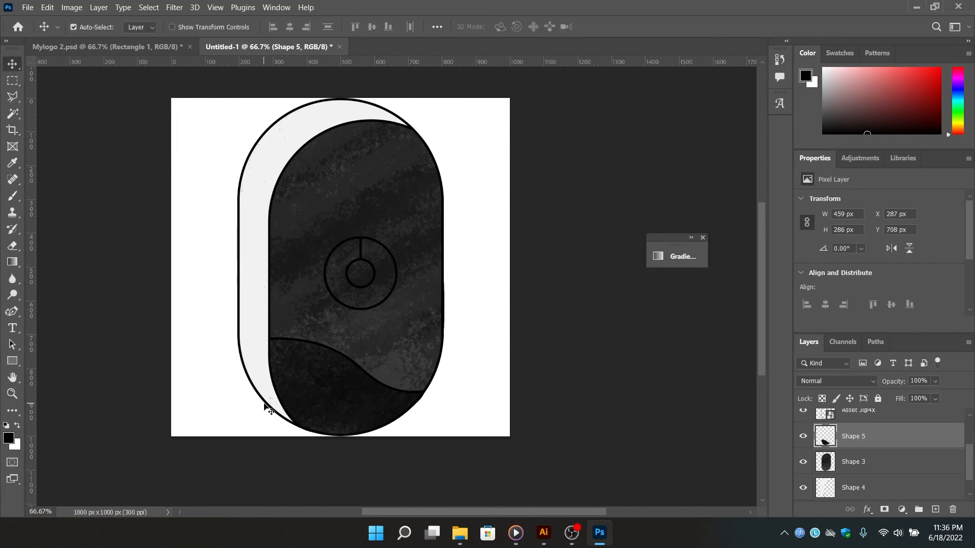
{"action": "left_click", "coordinate": [264, 403]}
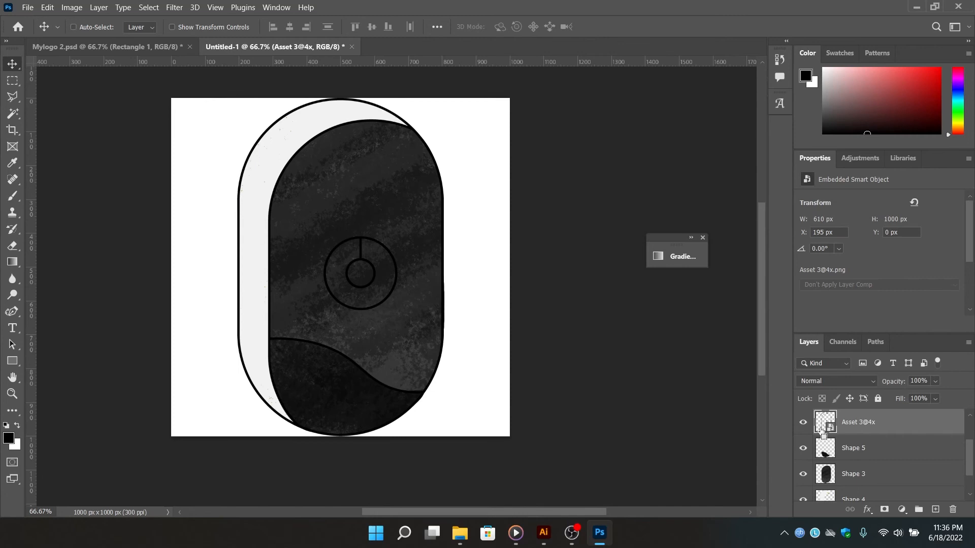
{"action": "scroll", "coordinate": [843, 481], "scroll_direction": "down", "scroll_amount": 2}
{"action": "scroll", "coordinate": [843, 482], "scroll_direction": "up", "scroll_amount": 2}
{"action": "scroll", "coordinate": [843, 483], "scroll_direction": "down", "scroll_amount": 1}
{"action": "left_click", "coordinate": [839, 489]}
{"action": "left_click", "coordinate": [831, 489], "text": "ctrl"}
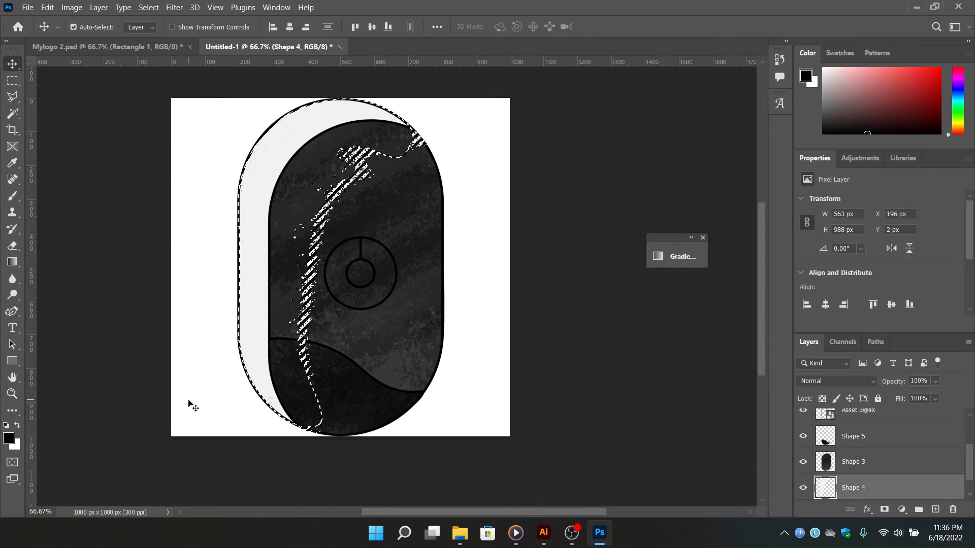
{"action": "left_click", "coordinate": [12, 196]}
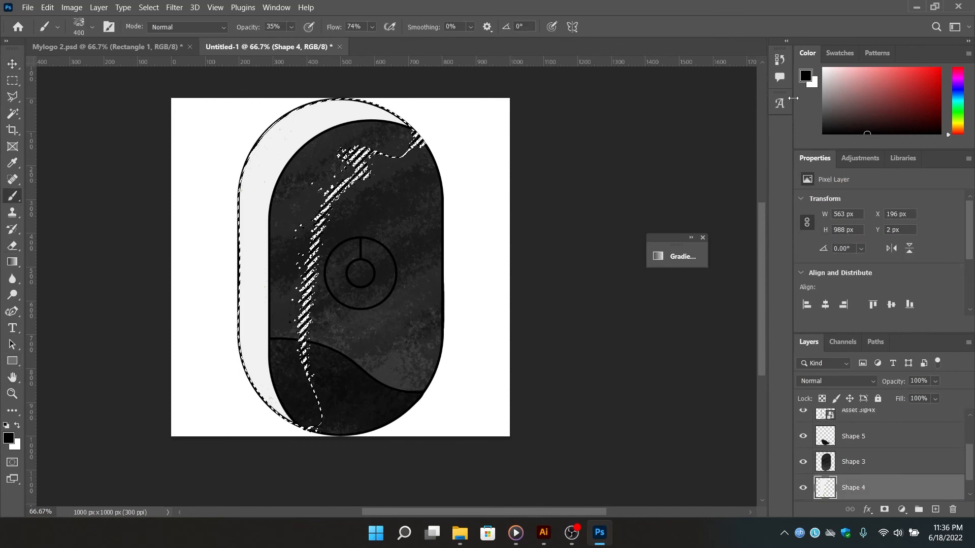
{"action": "left_click_drag", "start_coordinate": [402, 124], "coordinate": [269, 463]}
{"action": "mouse_move", "coordinate": [306, 151]}
{"action": "left_mouse_down"}
{"action": "mouse_move", "coordinate": [270, 386]}
{"action": "mouse_move", "coordinate": [431, 76]}
{"action": "mouse_move", "coordinate": [223, 362]}
{"action": "mouse_move", "coordinate": [212, 175]}
{"action": "mouse_move", "coordinate": [258, 228]}
{"action": "mouse_move", "coordinate": [337, 459]}
{"action": "mouse_move", "coordinate": [435, 87]}
{"action": "mouse_move", "coordinate": [230, 353]}
{"action": "mouse_move", "coordinate": [487, 351]}
{"action": "left_mouse_up"}
{"action": "left_click_drag", "start_coordinate": [823, 68], "coordinate": [823, 80]}
{"action": "mouse_move", "coordinate": [320, 157]}
{"action": "left_mouse_down"}
{"action": "mouse_move", "coordinate": [301, 349]}
{"action": "mouse_move", "coordinate": [386, 75]}
{"action": "left_mouse_up"}
{"action": "key", "text": "ctrl+z"}
{"action": "key", "text": "ctrl+z"}
{"action": "key", "text": "ctrl+z"}
Paint the selected rim grey with the charcoal brush, and deselect.
{"action": "left_click_drag", "start_coordinate": [838, 115], "coordinate": [816, 114]}
{"action": "mouse_move", "coordinate": [447, 125]}
{"action": "left_mouse_down"}
{"action": "mouse_move", "coordinate": [219, 158]}
{"action": "mouse_move", "coordinate": [225, 214]}
{"action": "mouse_move", "coordinate": [308, 136]}
{"action": "mouse_move", "coordinate": [182, 391]}
{"action": "mouse_move", "coordinate": [261, 187]}
{"action": "mouse_move", "coordinate": [281, 201]}
{"action": "mouse_move", "coordinate": [285, 442]}
{"action": "left_mouse_up"}
{"action": "key", "text": "ctrl+d"}
Add a new layer directly above the Asset 3@4x layer and ready the Curvature Pen tool.
{"action": "left_click", "coordinate": [13, 64]}
{"action": "key", "text": "ctrl+plus"}
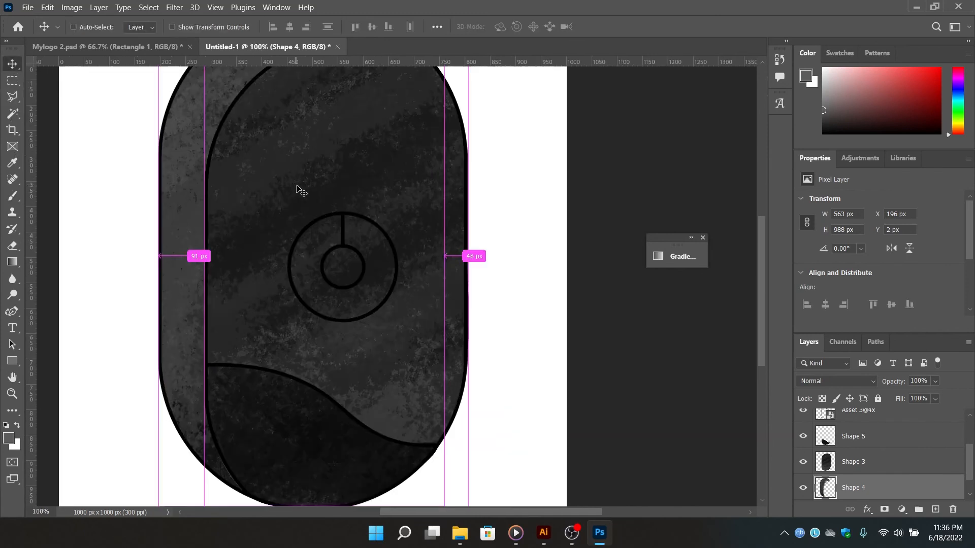
{"action": "left_click", "coordinate": [368, 228], "text": "ctrl"}
{"action": "left_click", "coordinate": [12, 311]}
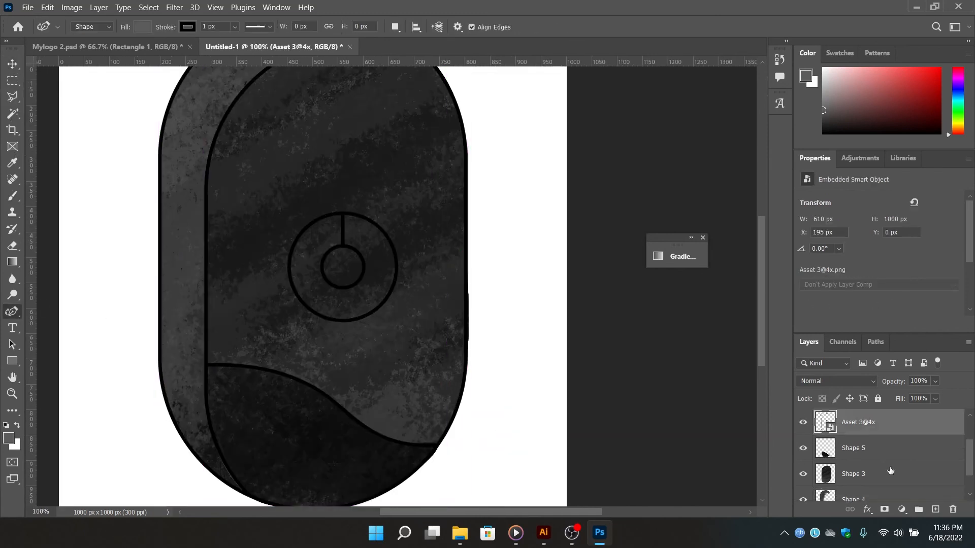
{"action": "left_click", "coordinate": [933, 509]}
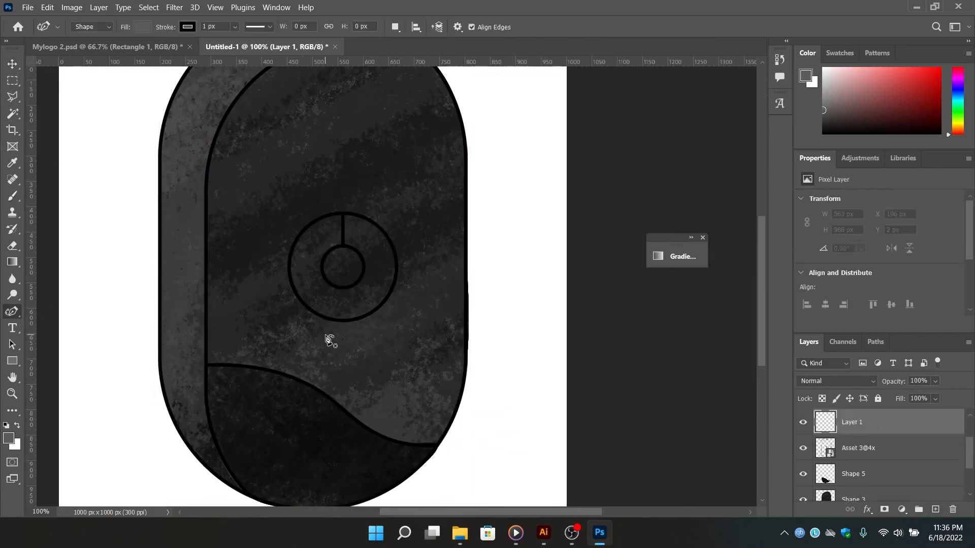
Trace the lamp button's outer circle as a grey filled shape about 208 px wide with the Curvature Pen.
{"action": "left_click", "coordinate": [394, 288]}
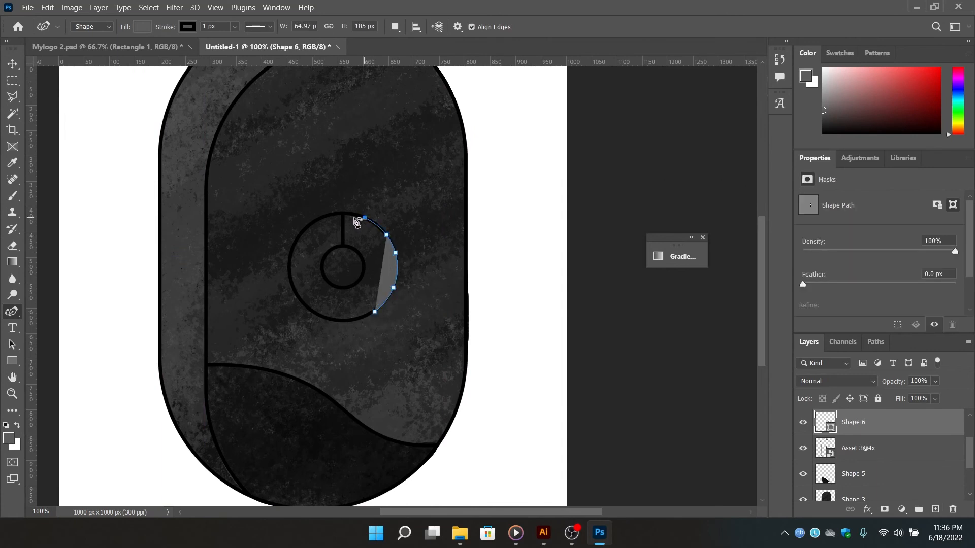
{"action": "left_click", "coordinate": [331, 215]}
{"action": "left_click", "coordinate": [307, 227]}
{"action": "left_click", "coordinate": [291, 277]}
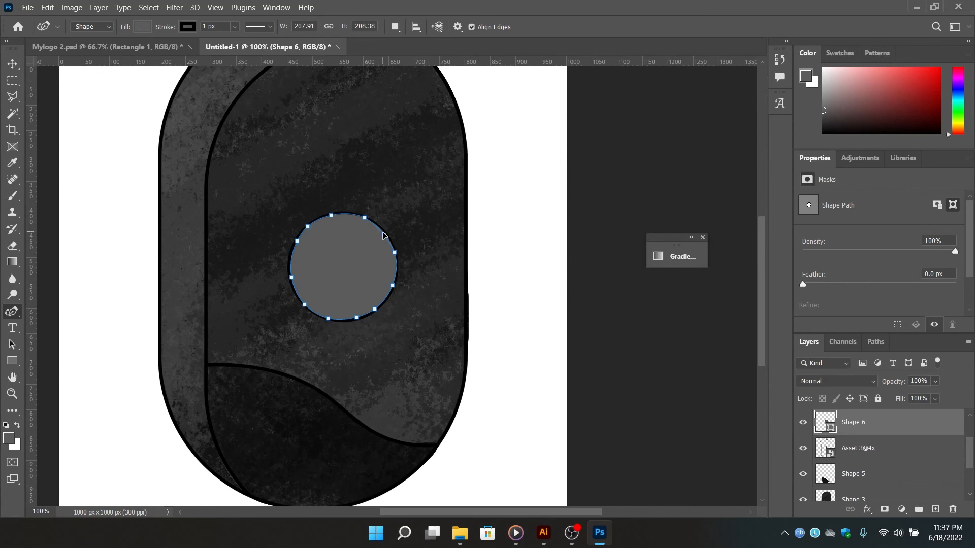
Move the Shape 6 layer below the Asset 3@4x line art and rasterize it.
{"action": "key", "text": "v"}
{"action": "key", "text": "ctrl+bracketleft"}
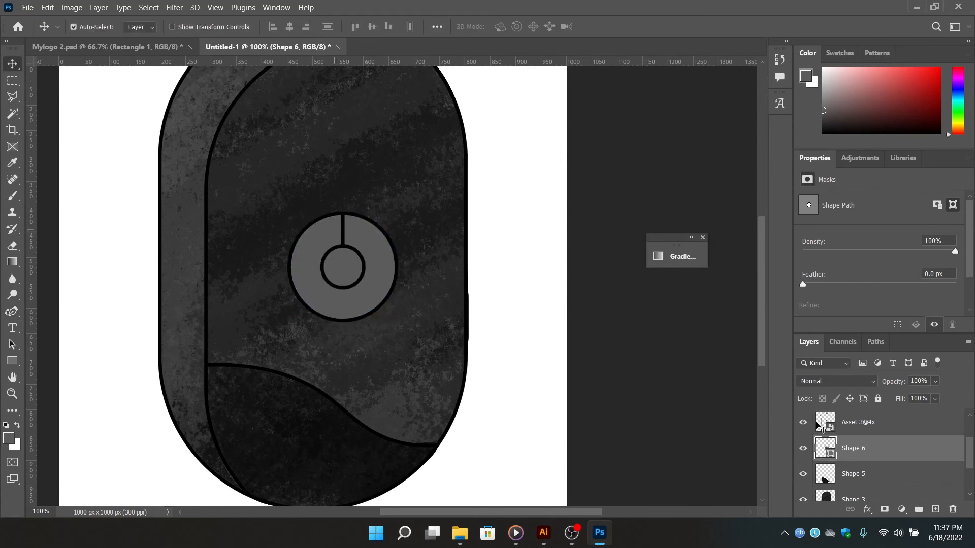
{"action": "right_click", "coordinate": [826, 451]}
{"action": "left_click", "coordinate": [749, 200]}
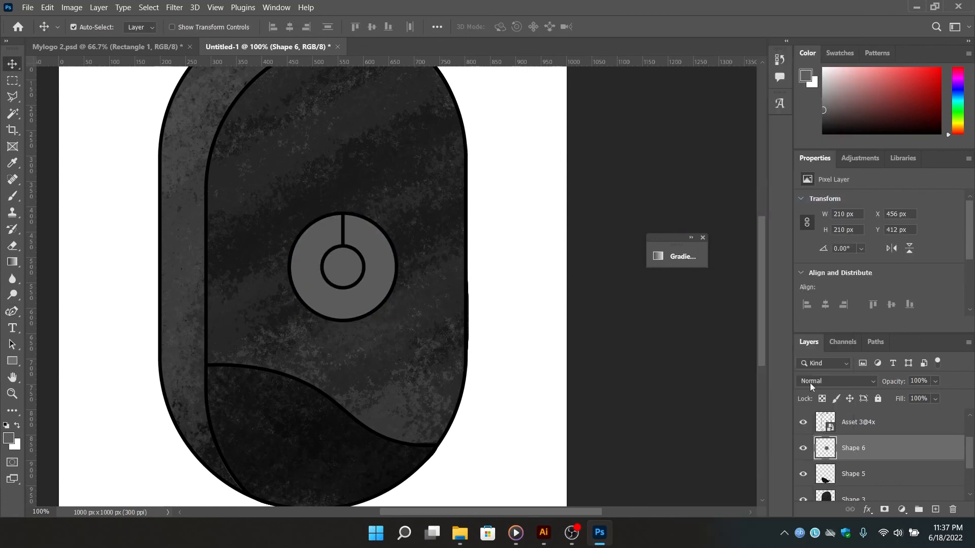
Load the Shape 6 layer's outline as a selection, paint the round button white with the charcoal brush, and deselect.
{"action": "key", "text": "b"}
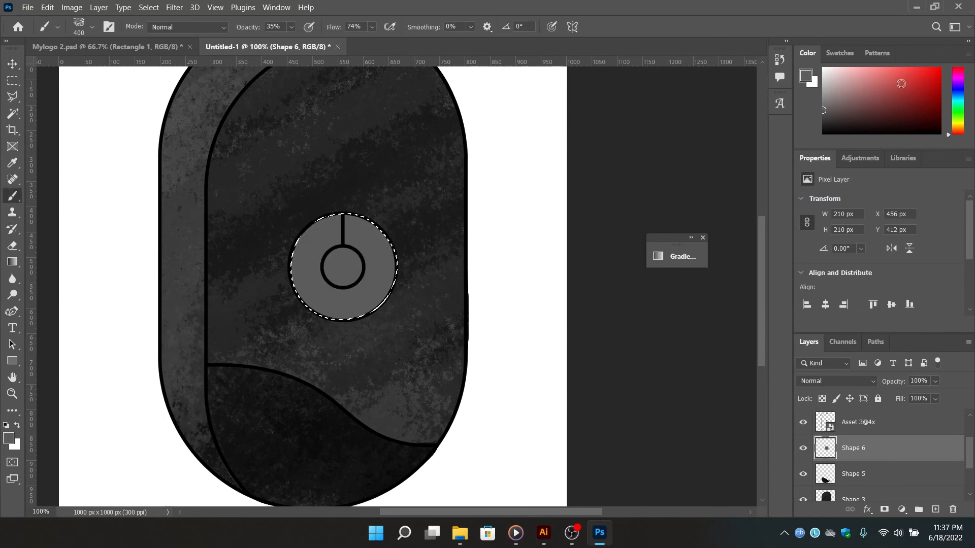
{"action": "mouse_move", "coordinate": [501, 288]}
{"action": "left_mouse_down"}
{"action": "mouse_move", "coordinate": [209, 391]}
{"action": "mouse_move", "coordinate": [513, 149]}
{"action": "left_mouse_up"}
{"action": "key", "text": "ctrl+d"}
Select all the lamp's layers and quick-export the artwork as a PNG named Logo_Transparent.
{"action": "left_click", "coordinate": [12, 65]}
{"action": "key", "text": "ctrl+minus"}
{"action": "left_click_drag", "start_coordinate": [560, 466], "coordinate": [258, 152]}
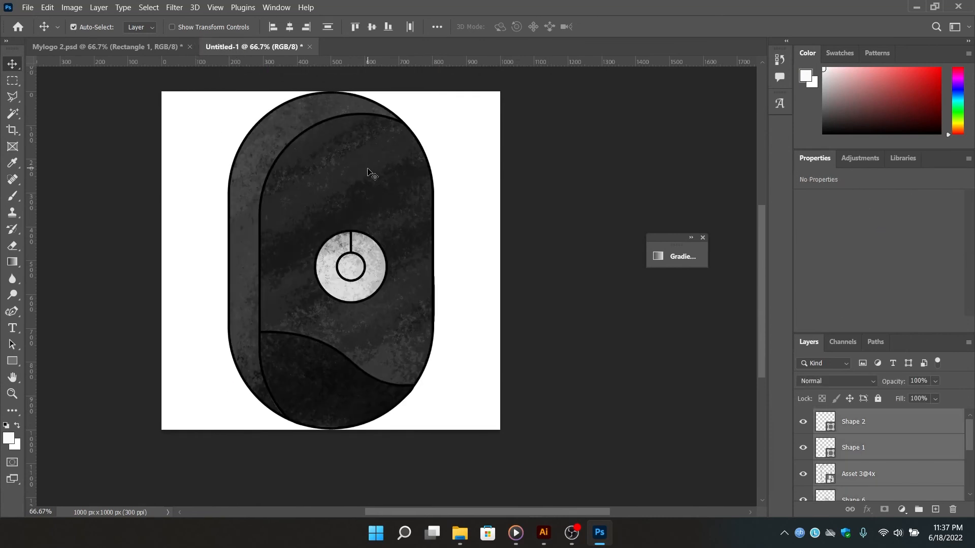
{"action": "left_click", "coordinate": [28, 7]}
{"action": "mouse_move", "coordinate": [87, 195]}
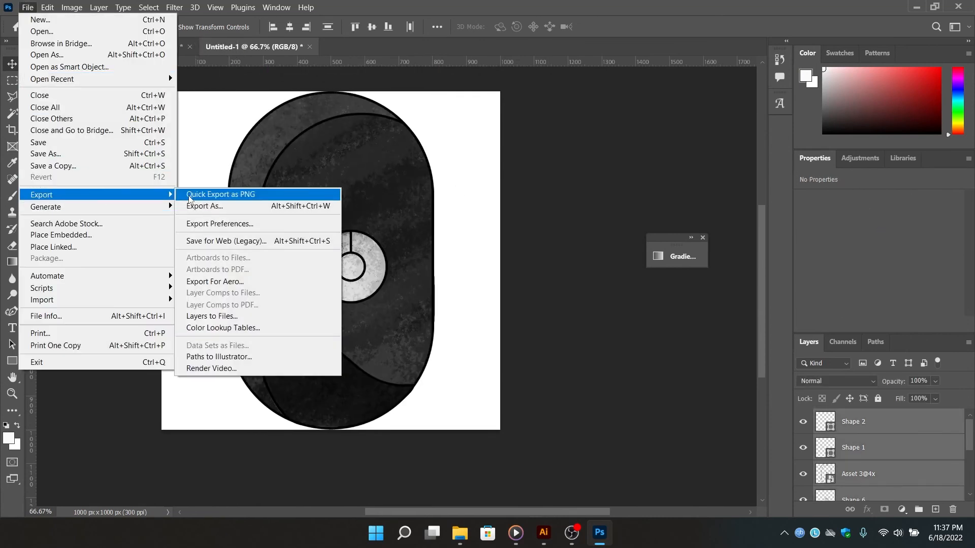
{"action": "left_click", "coordinate": [190, 198]}
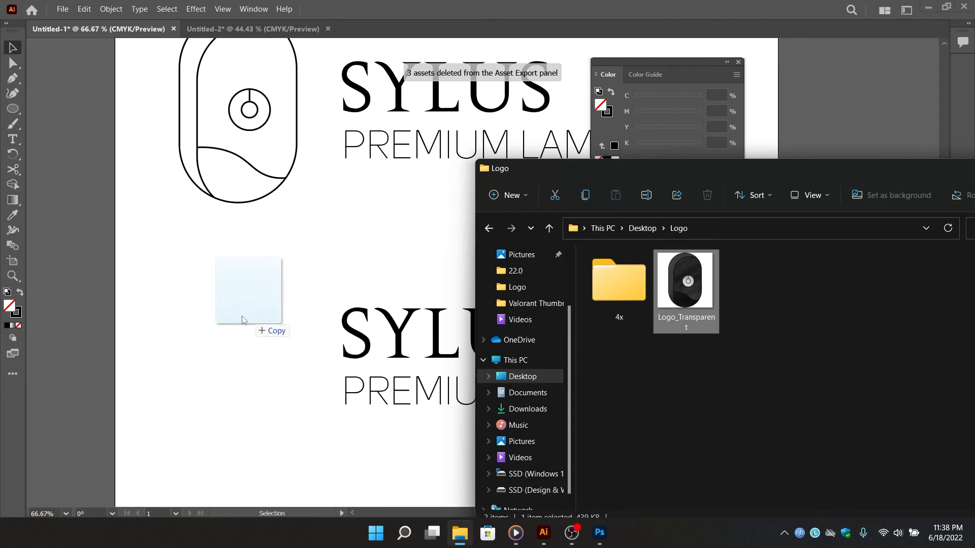
Switch to Illustrator and place the Logo_Transparent image from the Logo folder beside the lower SYLUS PREMIUM LAMPS text.
{"action": "left_click_drag", "start_coordinate": [325, 305], "coordinate": [219, 315]}
{"action": "left_click_drag", "start_coordinate": [887, 175], "coordinate": [545, 165]}
{"action": "left_click", "coordinate": [766, 163]}
Resize the placed lamp image and position it next to the lower SYLUS PREMIUM LAMPS text.
{"action": "left_click_drag", "start_coordinate": [249, 319], "coordinate": [257, 333]}
{"action": "left_click_drag", "start_coordinate": [306, 408], "coordinate": [331, 441]}
{"action": "left_click_drag", "start_coordinate": [252, 383], "coordinate": [262, 406]}
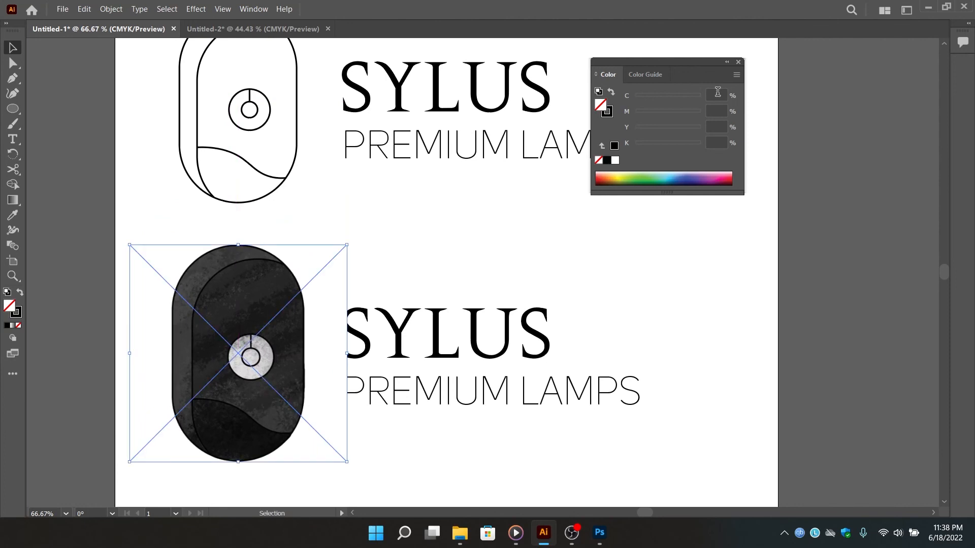
{"action": "left_click", "coordinate": [50, 67]}
{"action": "left_click", "coordinate": [435, 318]}
{"action": "left_click", "coordinate": [552, 388], "text": "shift"}
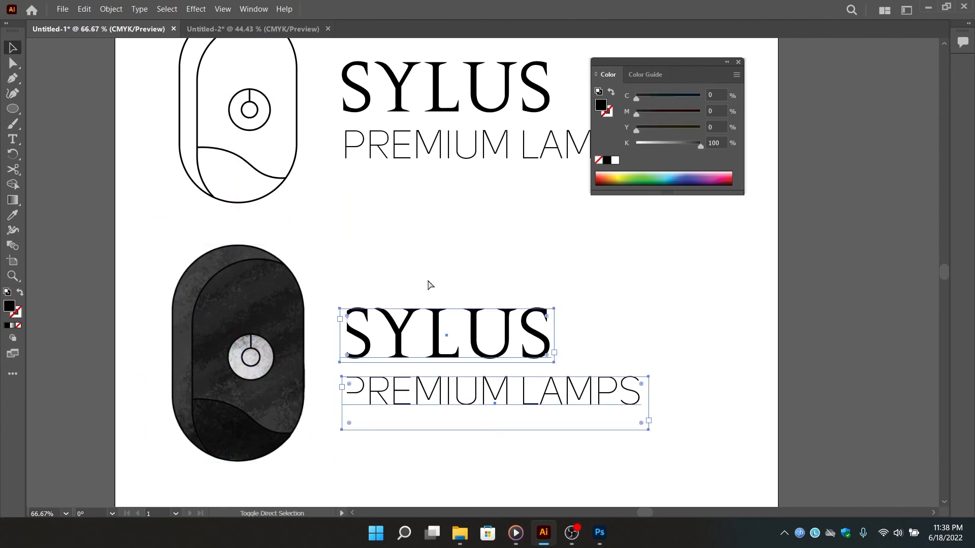
{"action": "left_click", "coordinate": [448, 264]}
Move the floating Color panel clear of the artboard and display both finished logos full screen.
{"action": "key", "text": "ctrl+minus"}
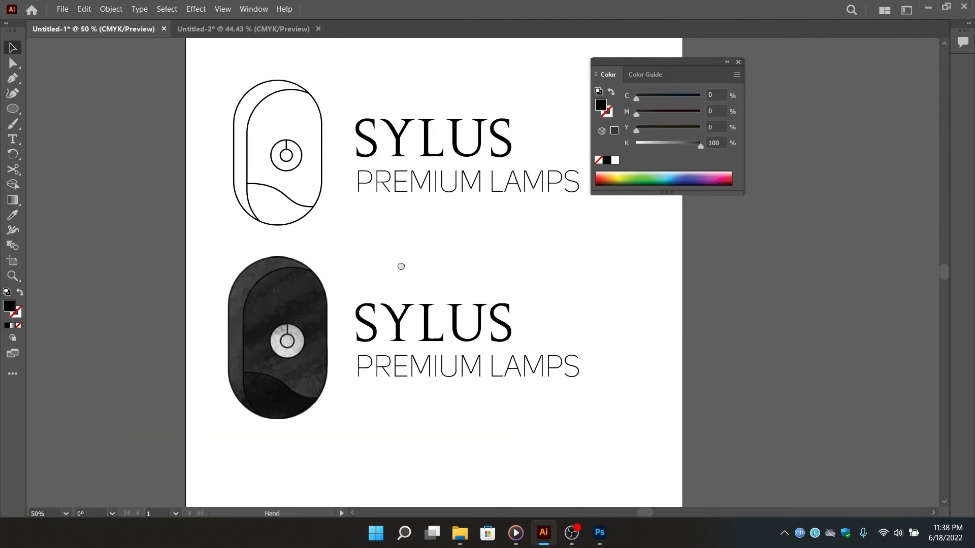
{"action": "left_click_drag", "start_coordinate": [711, 62], "coordinate": [878, 76]}
{"action": "left_click_drag", "start_coordinate": [611, 168], "coordinate": [626, 167]}
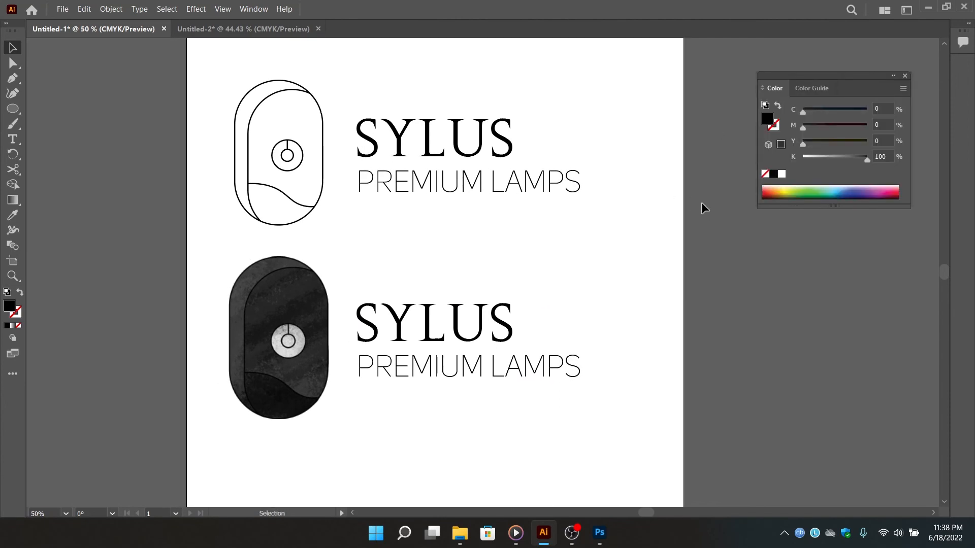
{"action": "key", "text": "F7"}
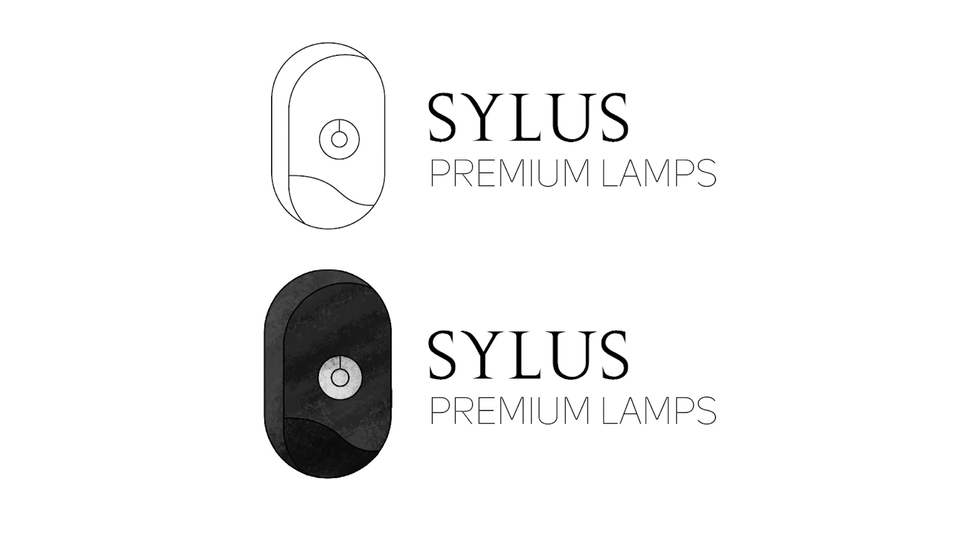